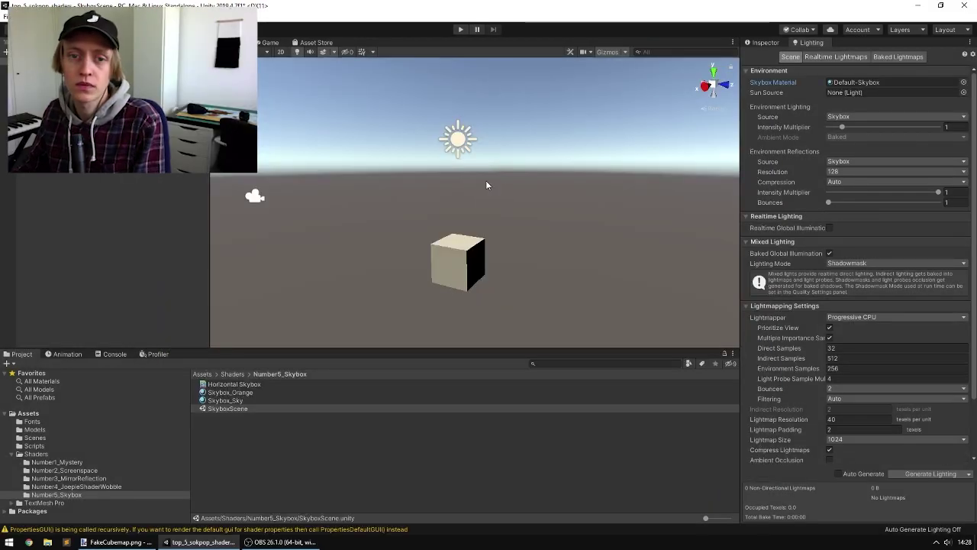
- Inspect the properties of the Horizontal Skybox shader in the Number5_Skybox folder
left_click_drag(575, 177, 548, 239, "alt")
mouse_move(603, 211)
left_mouse_down("alt")
mouse_move(577, 207)
mouse_move(592, 220)
left_mouse_up("alt")
left_click_drag(650, 167, 583, 197, "alt")
right_click_drag(511, 201, 483, 210)
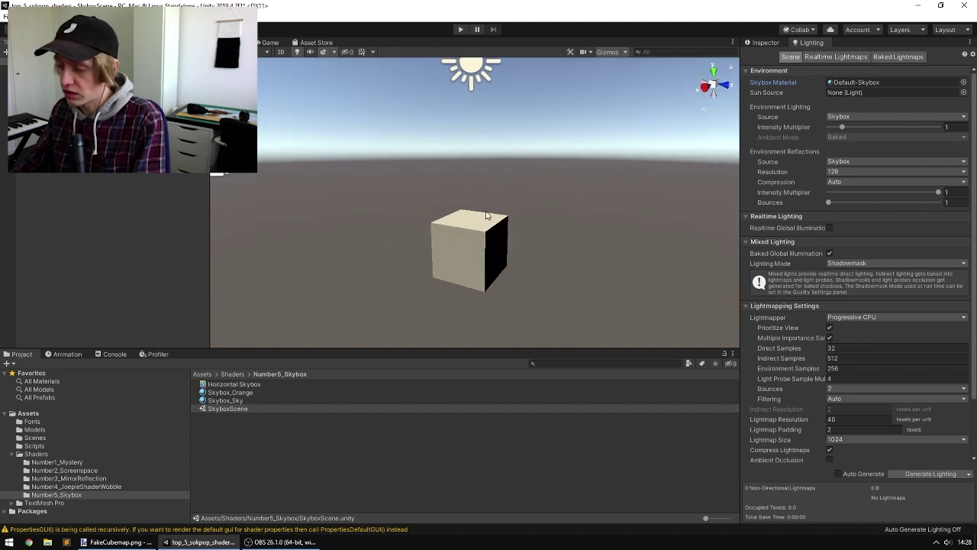
left_click(773, 44)
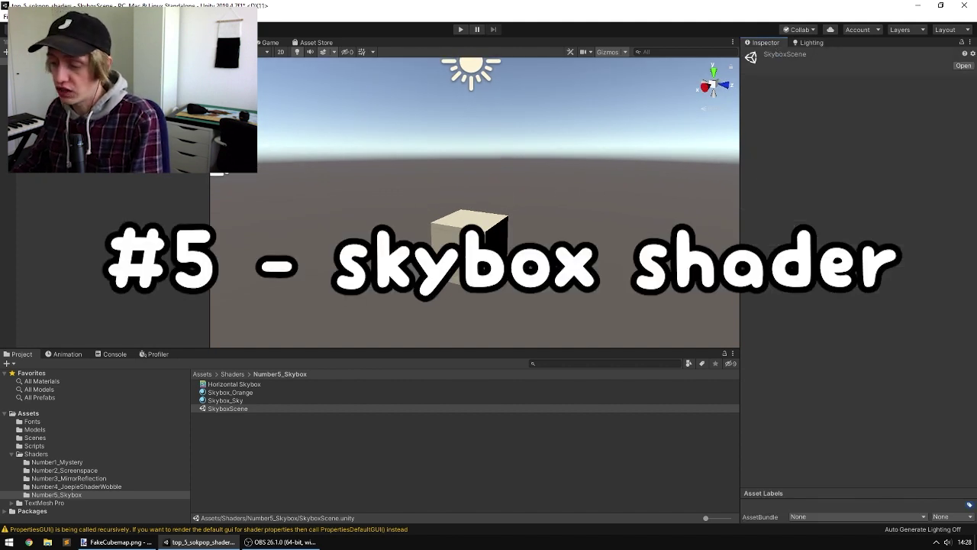
left_click(232, 384)
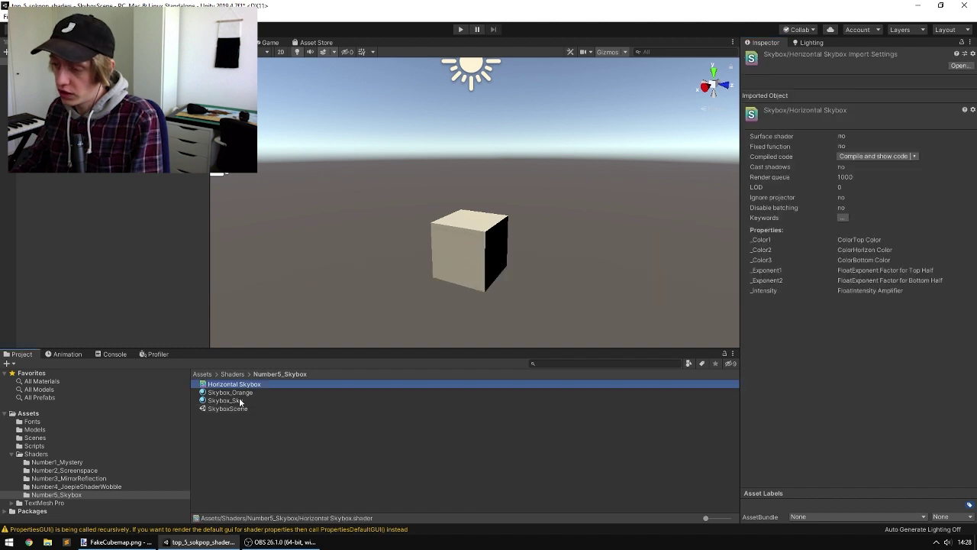
- Apply the Skybox_Sky material as the scene's skybox
left_click_drag(240, 401, 382, 166)
right_click_drag(381, 165, 543, 203)
scroll(617, 245, "down", 5)
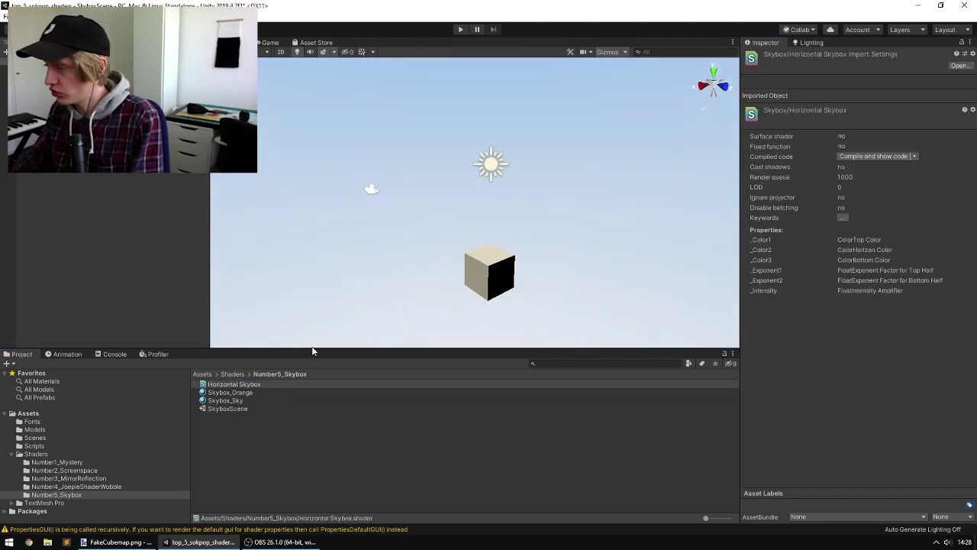
- Try a crimson red Top Color on the Skybox_Sky material, and undo the colour change
left_click(249, 392)
left_click(235, 400)
right_click_drag(664, 195, 673, 165)
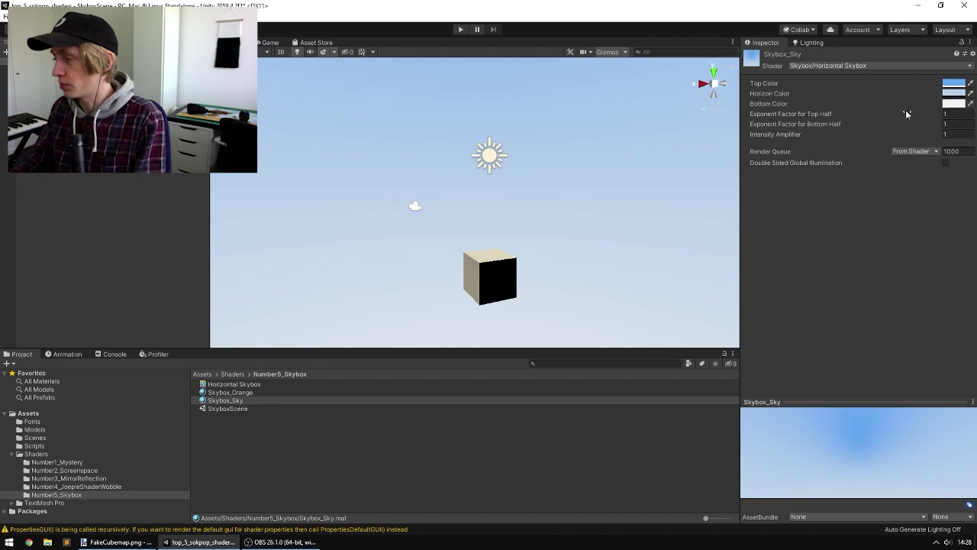
left_click_drag(833, 122, 638, 162)
left_click(960, 85)
left_click_drag(233, 206, 230, 230)
left_click(472, 137)
right_click_drag(593, 283, 617, 279)
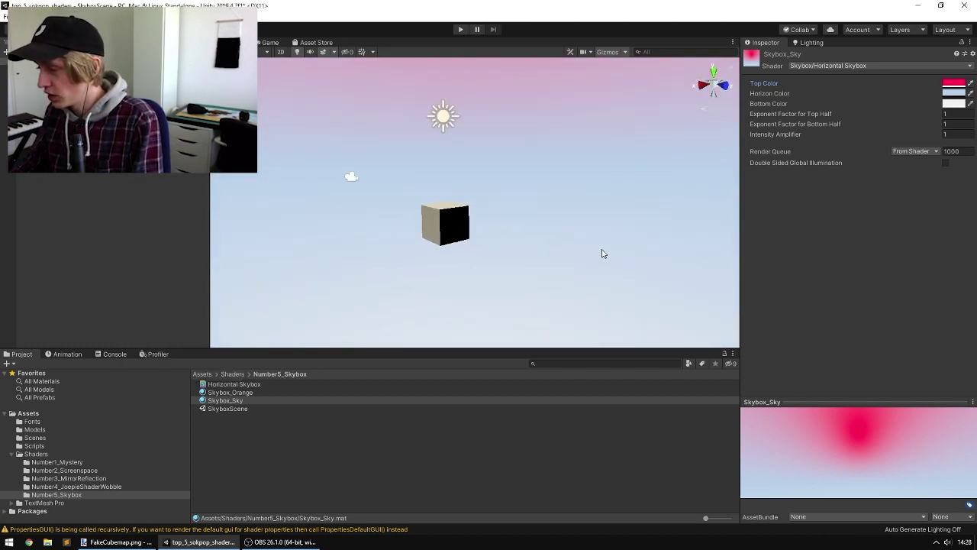
key("ctrl+z")
- Apply the Skybox_Orange material as the scene's skybox
right_click_drag(593, 249, 632, 226)
key("a")
left_click_drag(632, 227, 445, 303, "alt")
left_click_drag(650, 76, 595, 260, "alt")
left_click_drag(232, 393, 533, 250)
left_click_drag(591, 283, 619, 244, "alt")
- Inspect the Skybox_Orange material and look through the other assets in the Number5_Skybox folder
left_click(230, 392)
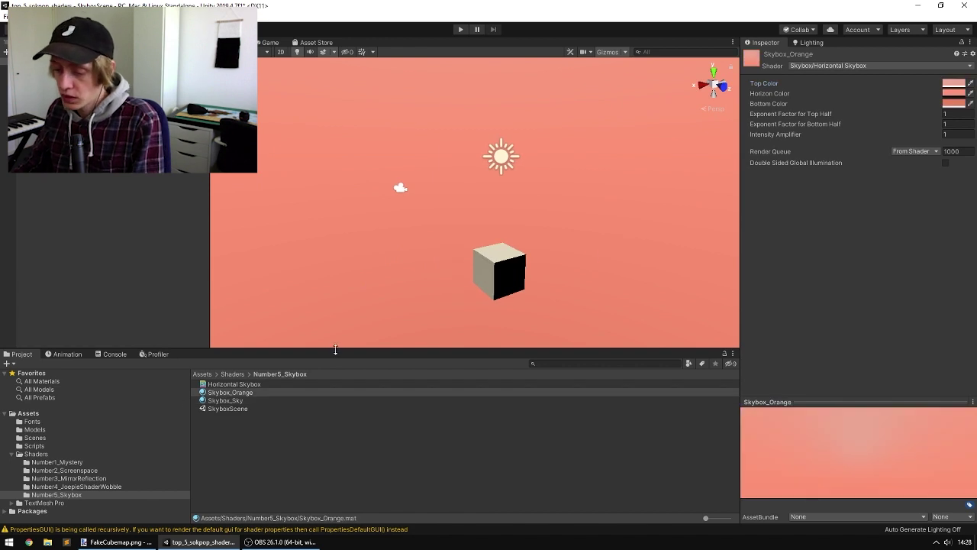
key("Up")
key("Down")
key("Down")
key("Down")
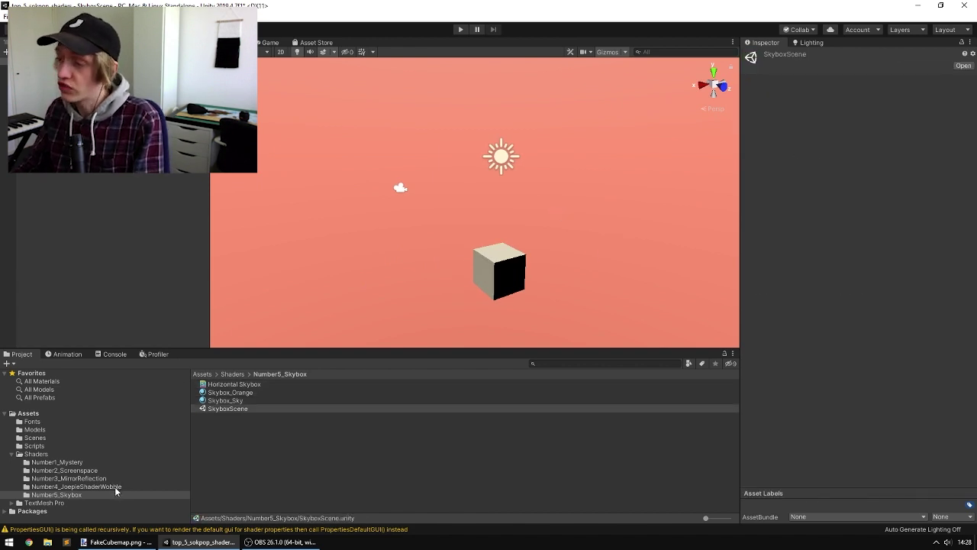
- Open JoepieShaderScene from the Number4_JoepieShaderWobble folder, discarding the changes to the current scene
left_click(114, 486)
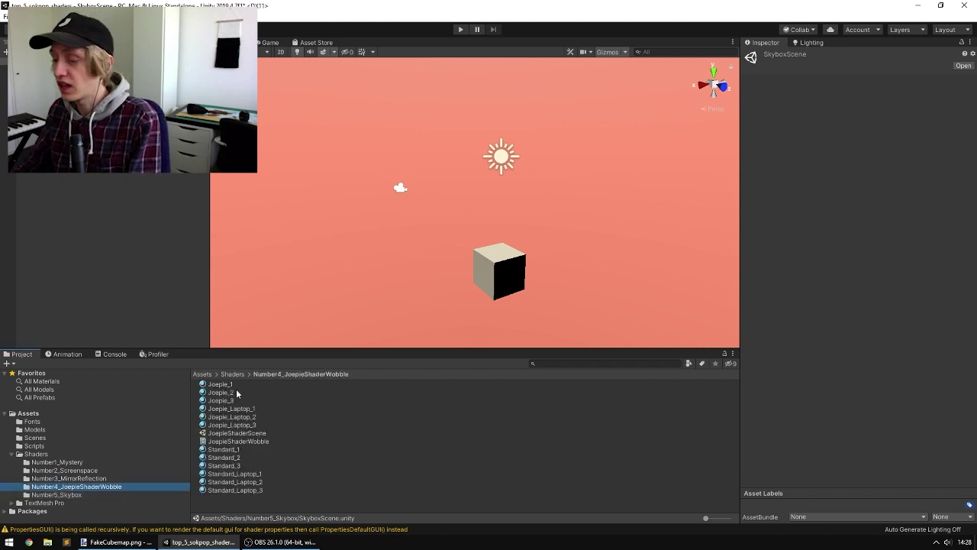
double_click(256, 434)
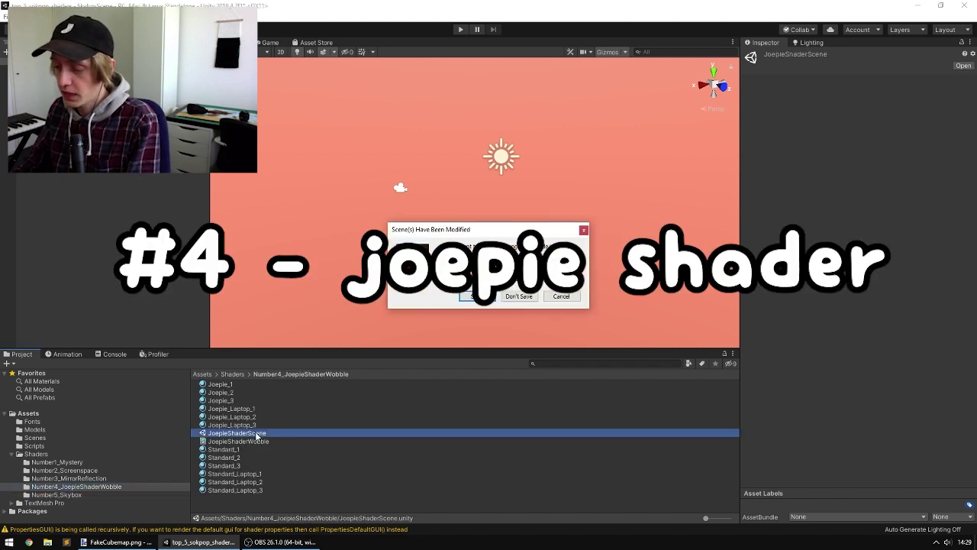
left_click(518, 297)
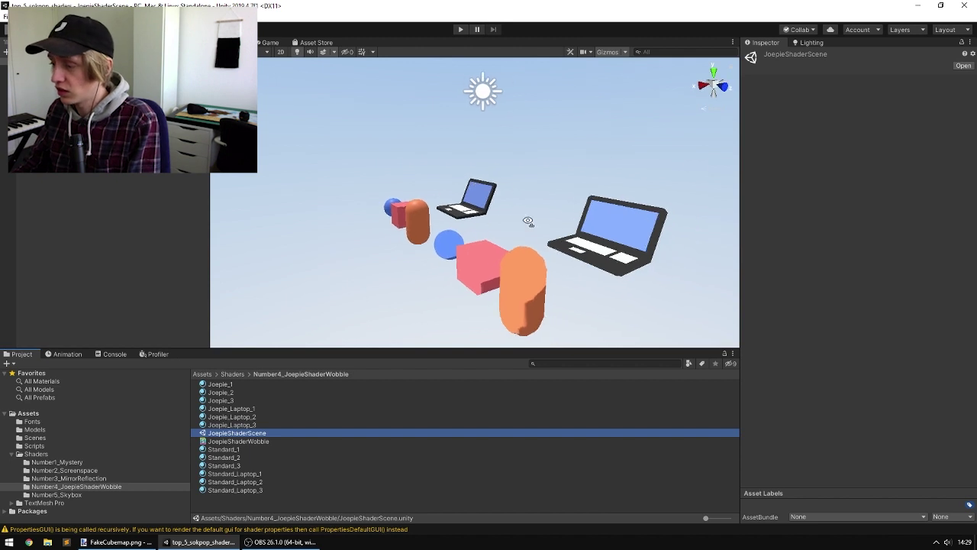
- Examine the laptop, sphere, cube and capsule with the Joepie shader beside their standard-shaded counterparts from several angles
right_click_drag(489, 233, 535, 241)
middle_click_drag(483, 234, 532, 236)
right_click_drag(477, 221, 516, 220)
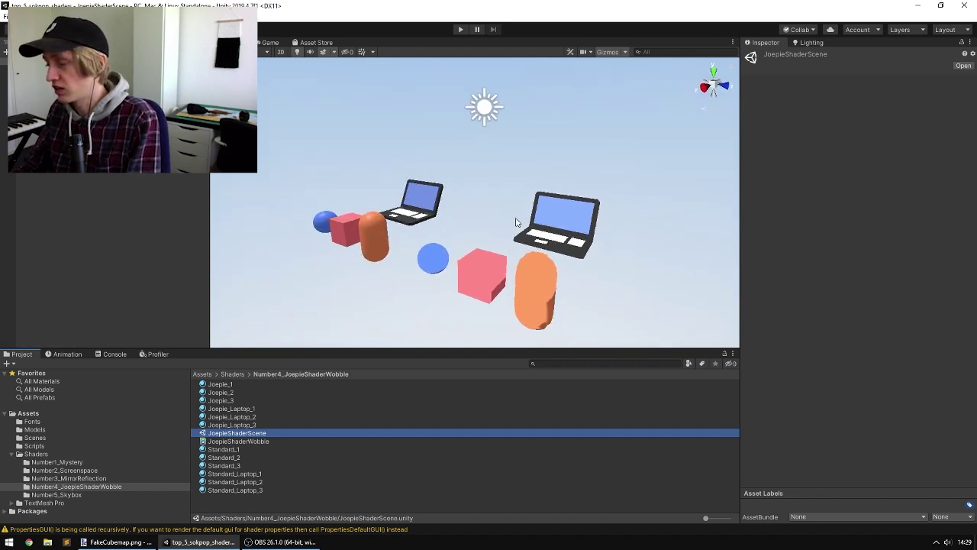
middle_click_drag(435, 194, 461, 208)
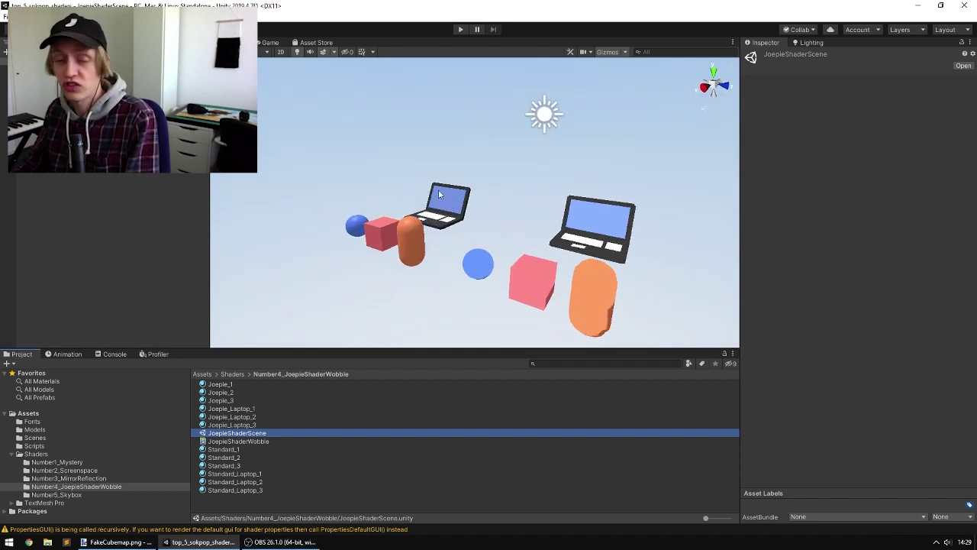
middle_click_drag(373, 149, 413, 159)
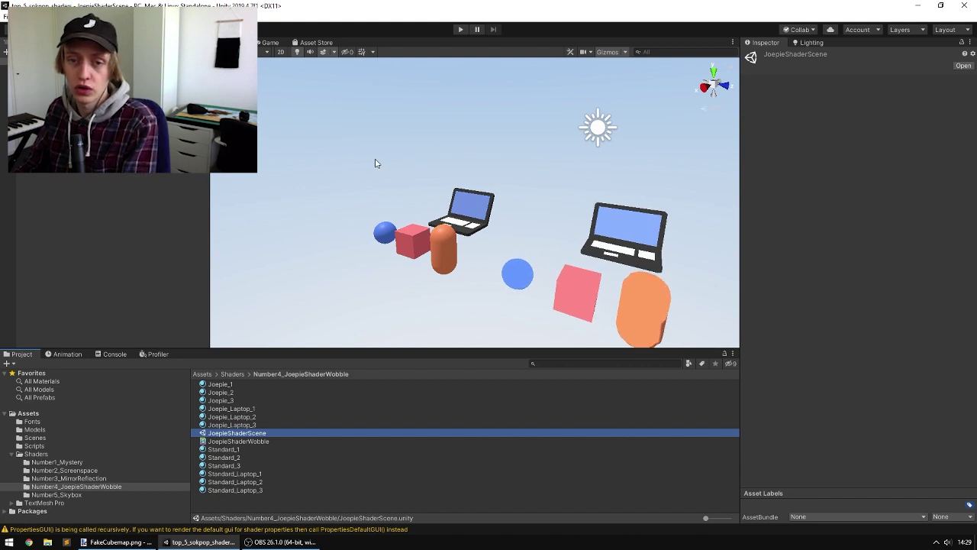
right_click_drag(408, 171, 496, 172)
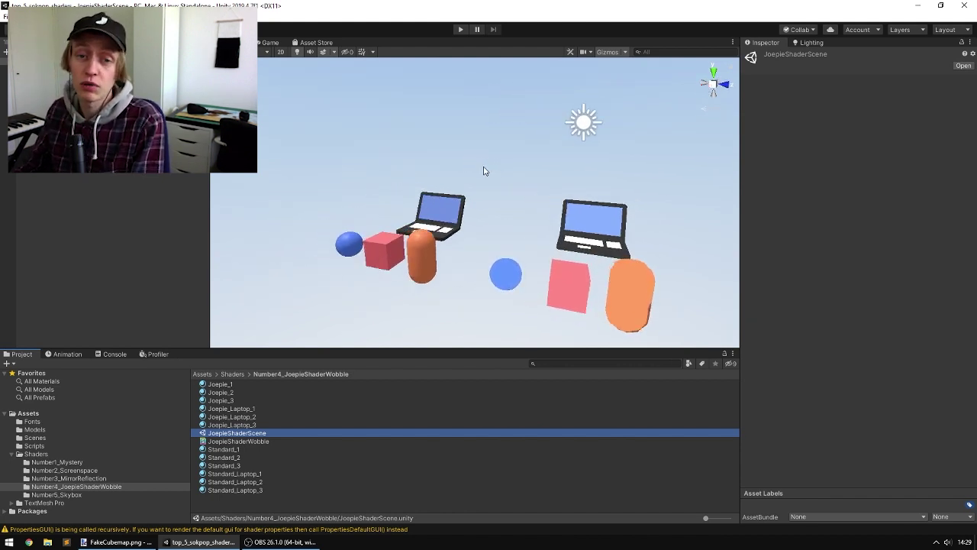
right_click_drag(470, 182, 490, 193)
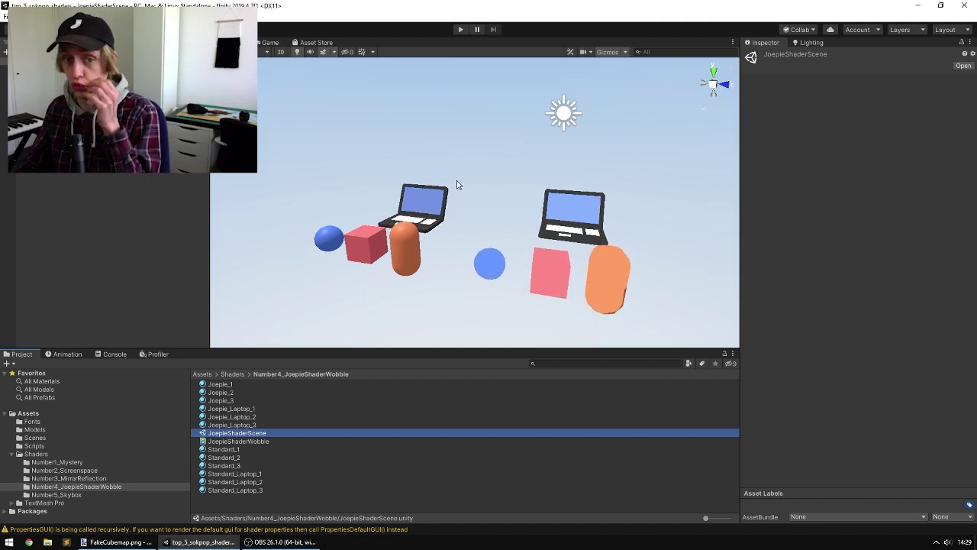
middle_click_drag(470, 209, 556, 198)
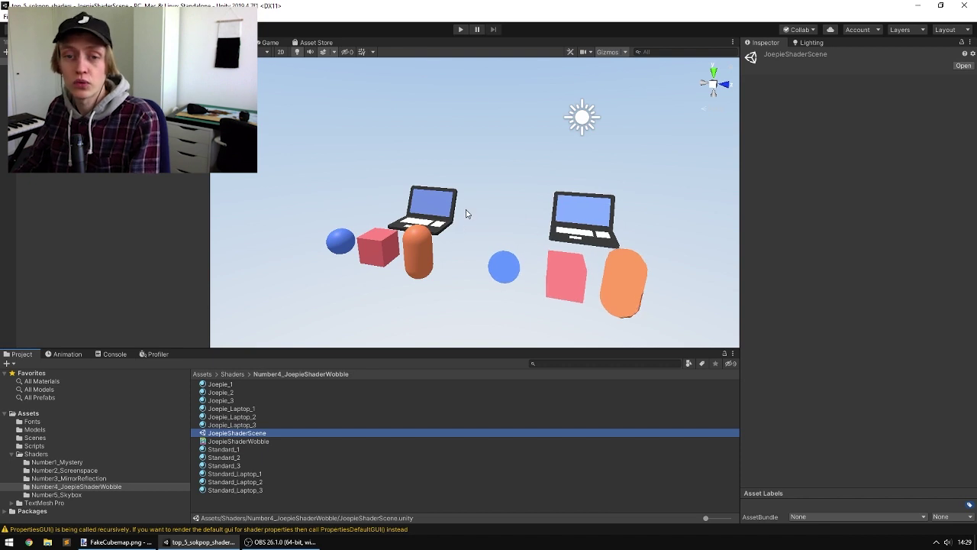
right_click_drag(480, 201, 547, 203)
right_click_drag(661, 197, 657, 194)
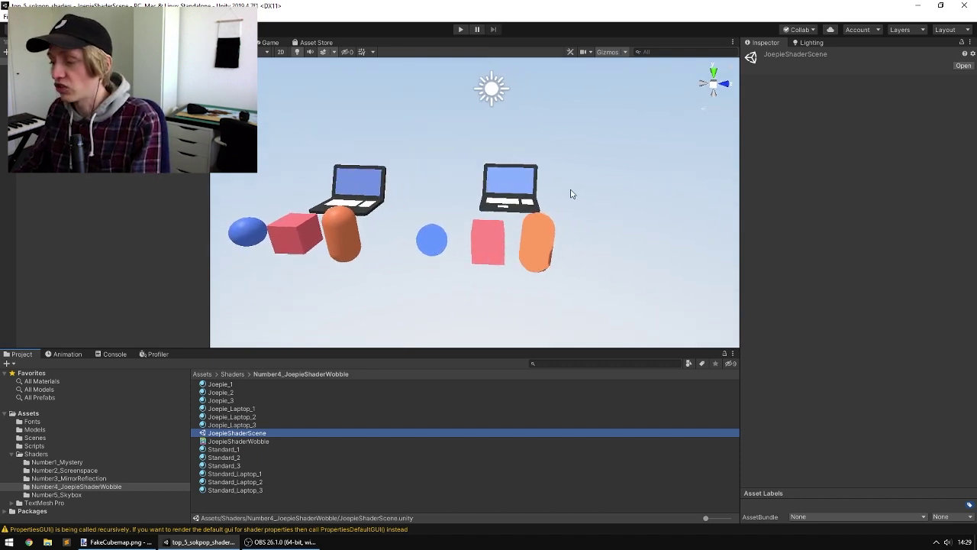
middle_click_drag(501, 221, 483, 216)
middle_click_drag(416, 186, 414, 196)
middle_click_drag(628, 199, 600, 196)
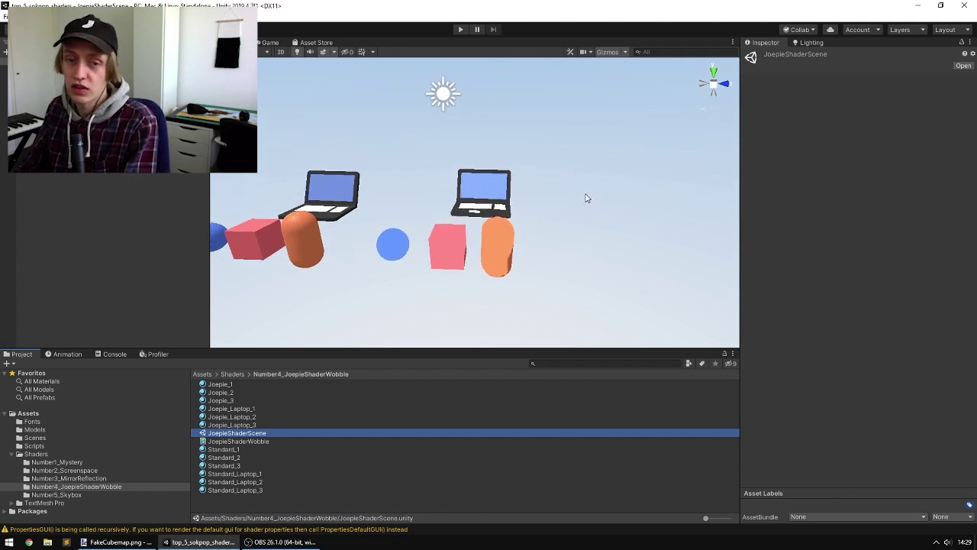
- Try a different Main Color on the Joepie_3 material of the wobbling blue sphere, and undo the change
right_click_drag(585, 198, 450, 232)
left_click(440, 242)
left_click(791, 316)
left_click(952, 325)
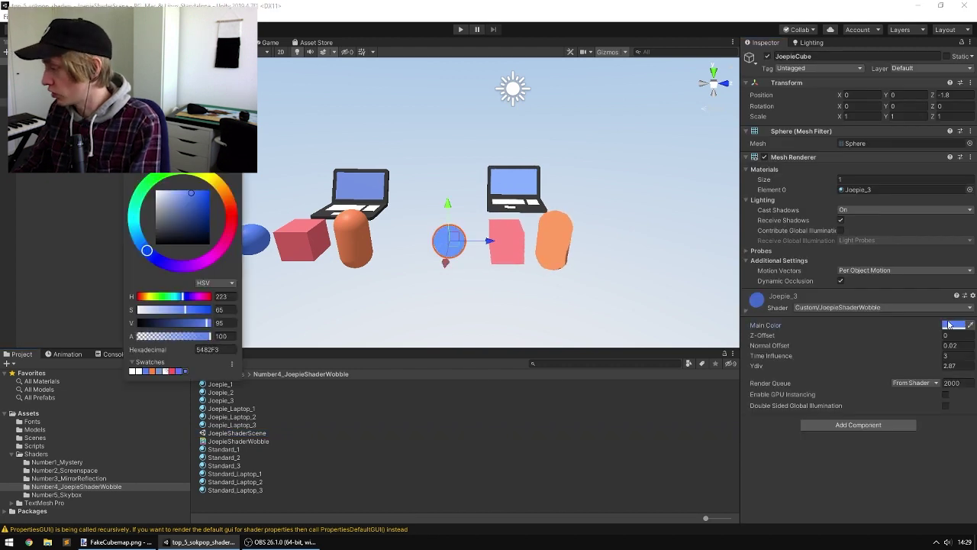
left_click_drag(196, 227, 189, 191)
key("ctrl+z")
- Compare the standard sphere's material with the JoepieShaderWobble settings of the wobbling cube and its neighbouring objects
middle_click_drag(400, 284, 537, 272)
scroll(309, 230, "up", 3)
left_click(280, 239)
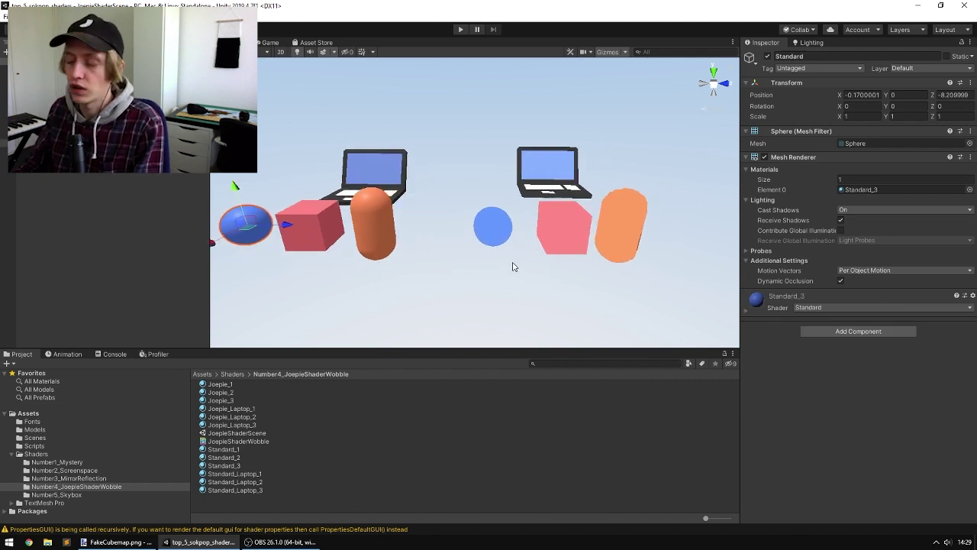
middle_click_drag(388, 263, 474, 272)
left_click(605, 191)
middle_click_drag(627, 218, 486, 232)
left_click(465, 257)
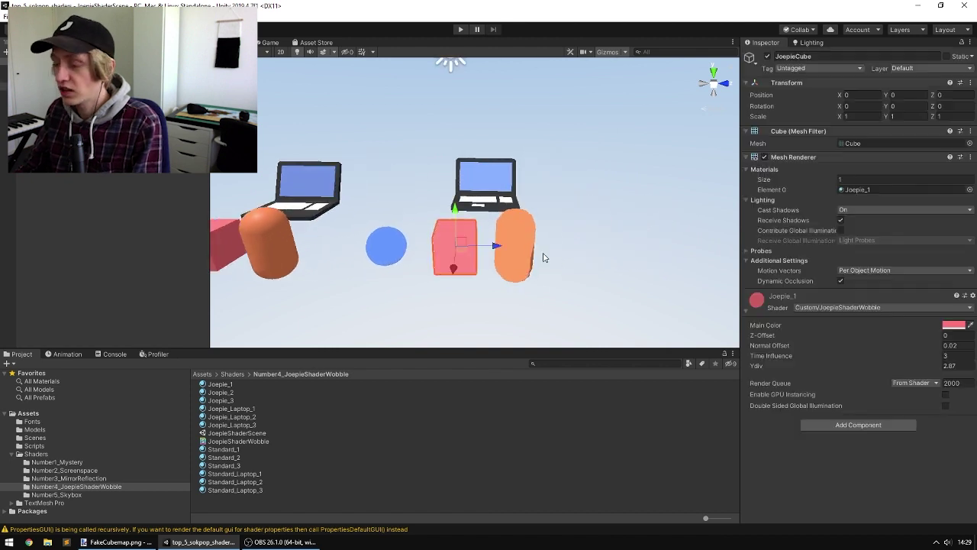
left_click(526, 256)
left_click_drag(546, 258, 572, 244, "alt")
left_click(600, 240)
left_click(489, 193)
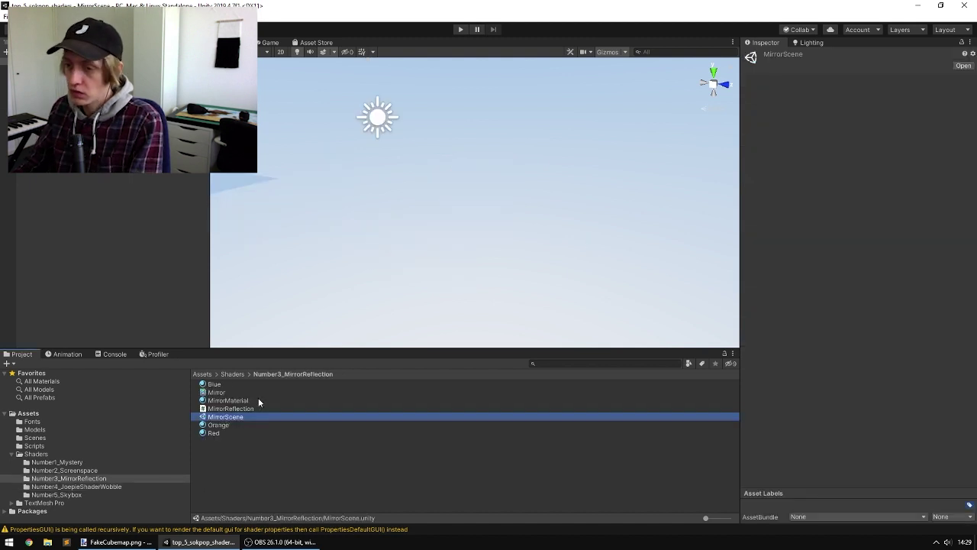
- Examine the sphere, capsule and cube together with their reflections in MirrorScene's blue plane
left_click_drag(314, 228, 419, 295, "alt")
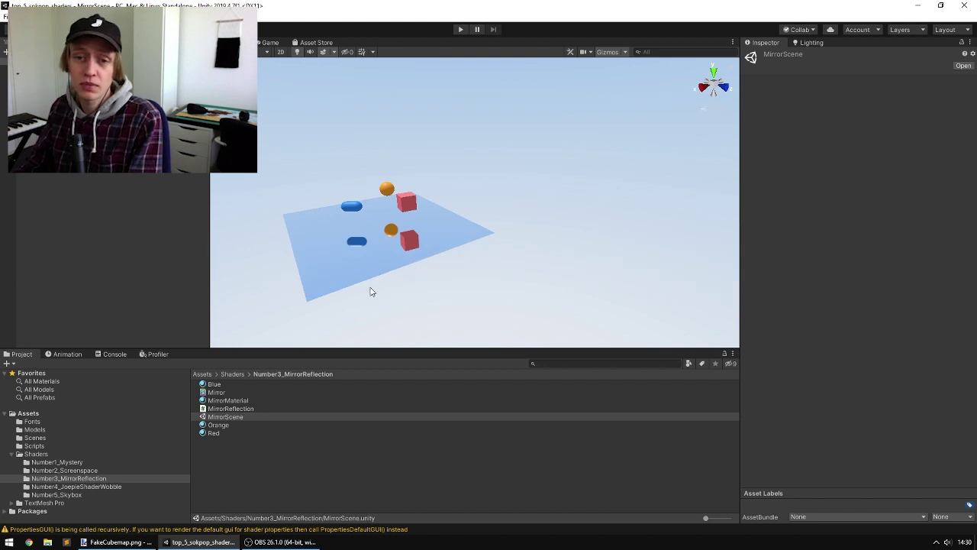
middle_click_drag(366, 279, 434, 254)
left_click_drag(448, 280, 593, 244, "alt")
scroll(453, 247, "up", 2)
left_click_drag(453, 251, 494, 236, "alt")
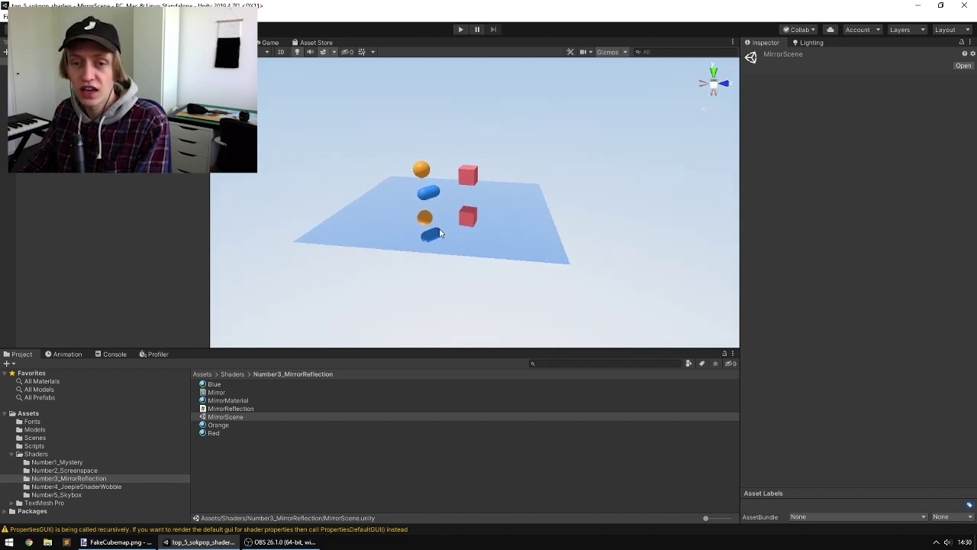
- Raise the mirror plane to a Y position of about -1.44
left_click(513, 230)
scroll(514, 232, "up", 5)
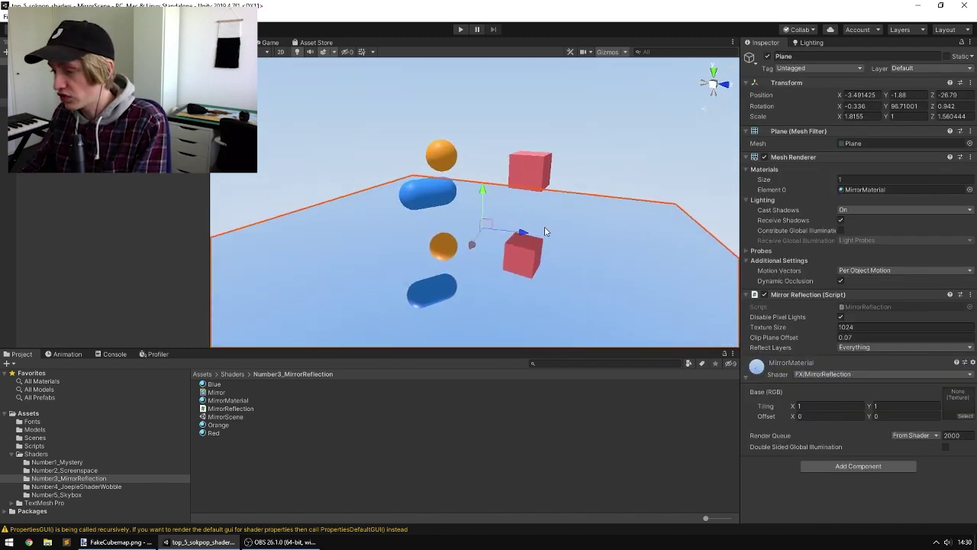
mouse_move(482, 207)
left_mouse_down()
mouse_move(491, 222)
mouse_move(500, 191)
mouse_move(491, 197)
left_mouse_up()
mouse_move(554, 261)
right_mouse_down()
mouse_move(572, 261)
mouse_move(565, 257)
right_mouse_up()
left_click(524, 190)
key("e")
left_click_drag(529, 175, 529, 250)
left_click(529, 251)
key("w")
left_click_drag(468, 200, 468, 183)
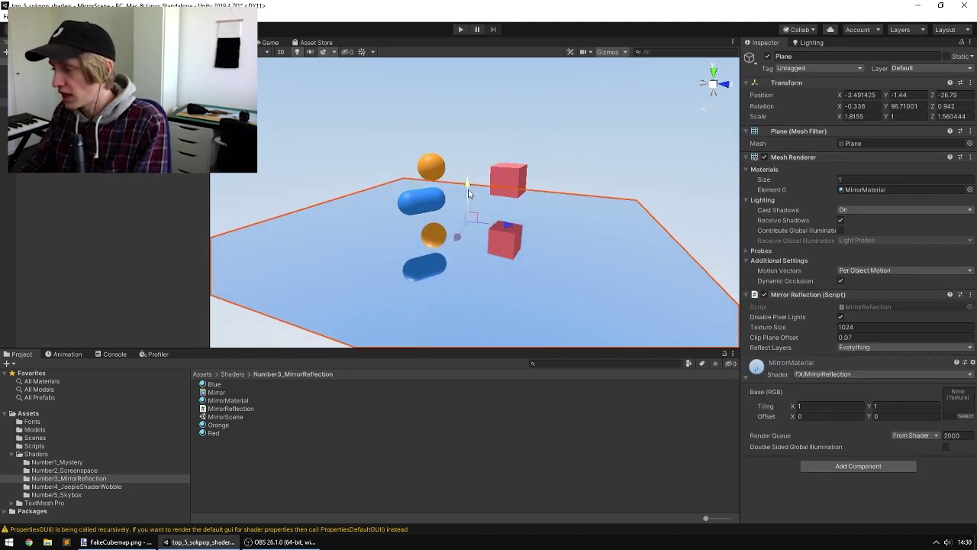
- Check the mirror plane's reflections of the floating objects from different sides and heights
scroll(626, 290, "up", 2)
middle_click_drag(658, 301, 607, 276)
right_click_drag(382, 294, 486, 299)
middle_click_drag(486, 298, 593, 282)
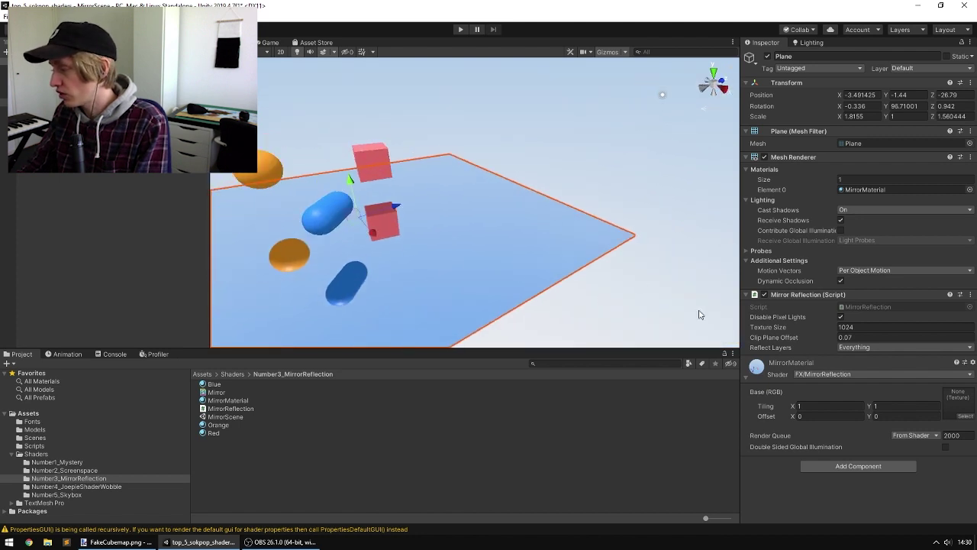
middle_click_drag(481, 272, 515, 268)
left_click_drag(515, 268, 631, 255, "alt")
middle_click_drag(523, 267, 663, 222)
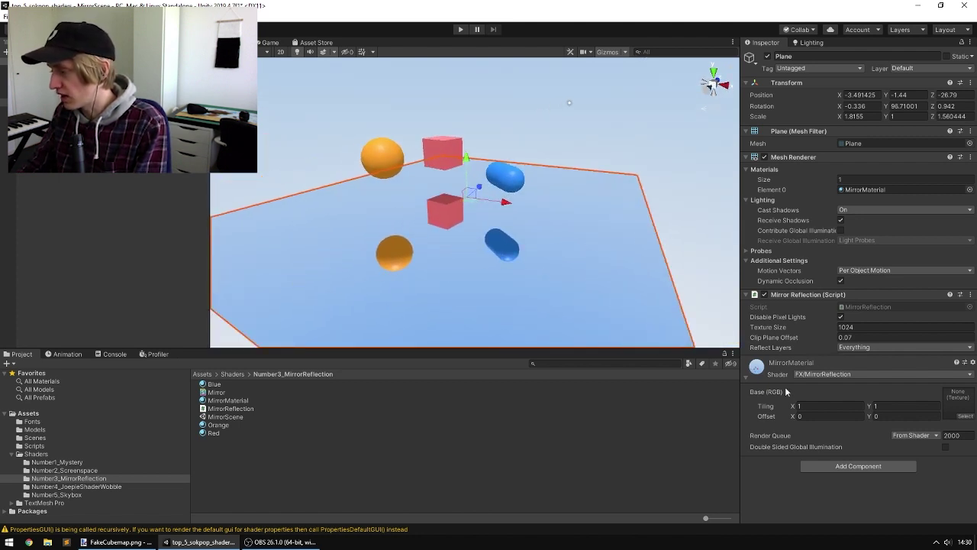
left_click_drag(552, 216, 573, 202, "alt")
left_click(525, 116)
left_click(464, 208)
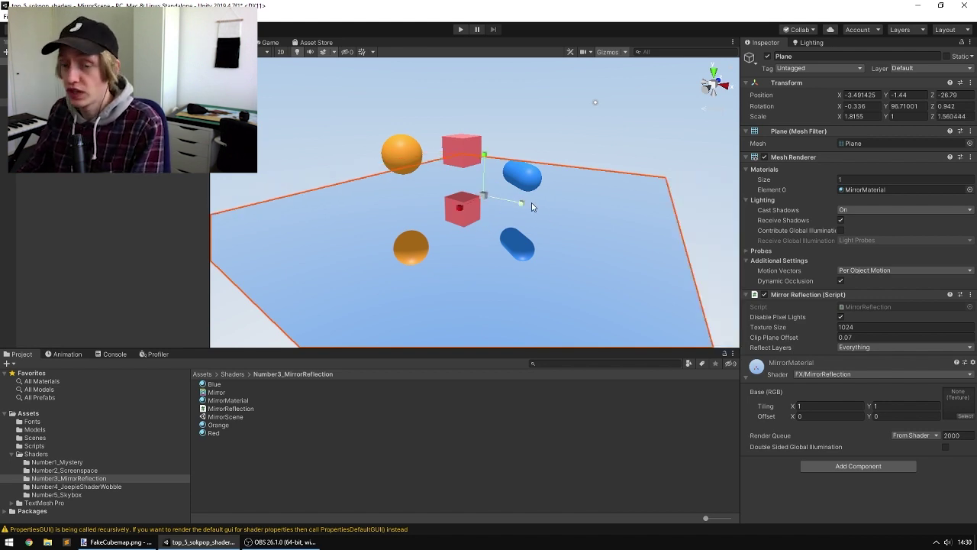
scroll(558, 207, "down", 2)
key("w")
middle_click_drag(599, 180, 573, 189)
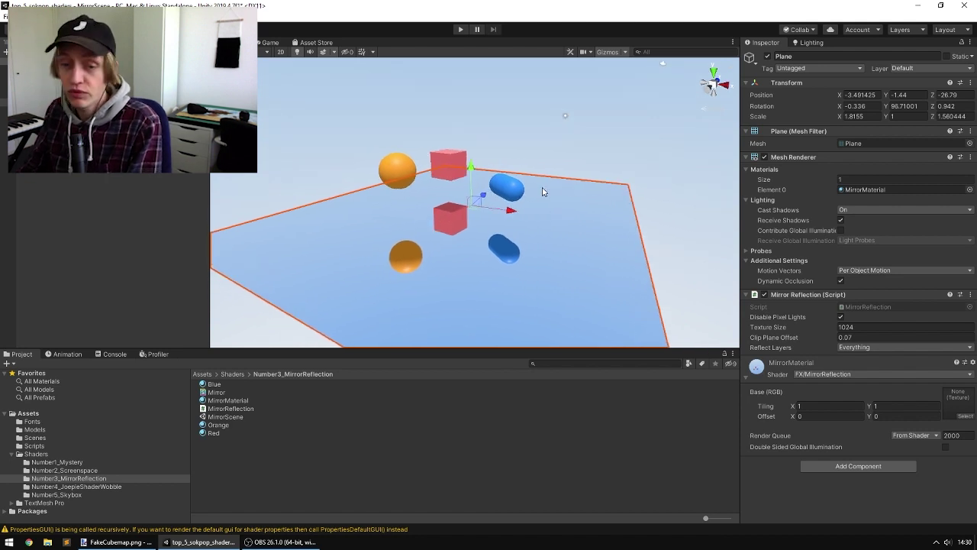
right_click_drag(512, 210, 448, 180)
left_click(545, 176)
left_click(664, 230)
middle_click_drag(689, 237, 585, 221)
right_click_drag(664, 215, 483, 174)
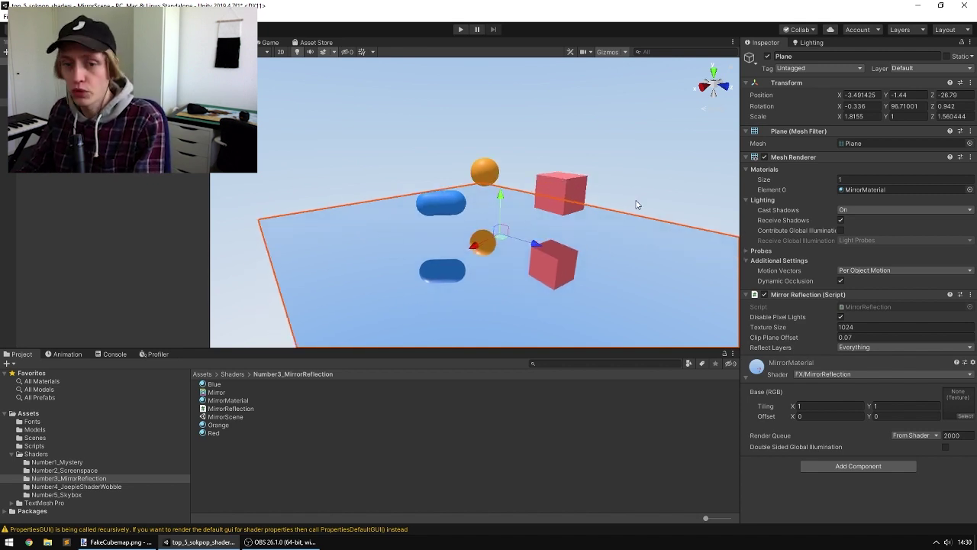
right_click_drag(604, 202, 630, 216)
middle_click_drag(630, 216, 639, 172)
left_click_drag(483, 146, 475, 108)
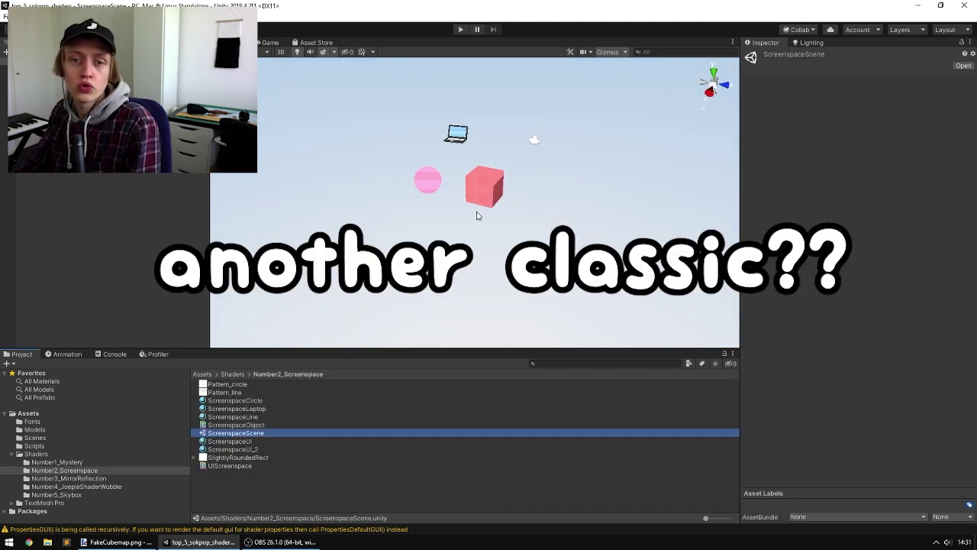
- Examine how the patterns on the sphere, cube and laptop in ScreenspaceScene behave from different viewpoints
middle_click_drag(543, 216, 474, 259)
scroll(540, 229, "up", 2)
middle_click_drag(579, 236, 507, 239)
right_click_drag(538, 228, 478, 230)
mouse_move(562, 228)
middle_mouse_down()
mouse_move(587, 226)
mouse_move(561, 224)
middle_mouse_up()
right_click_drag(540, 237, 614, 249)
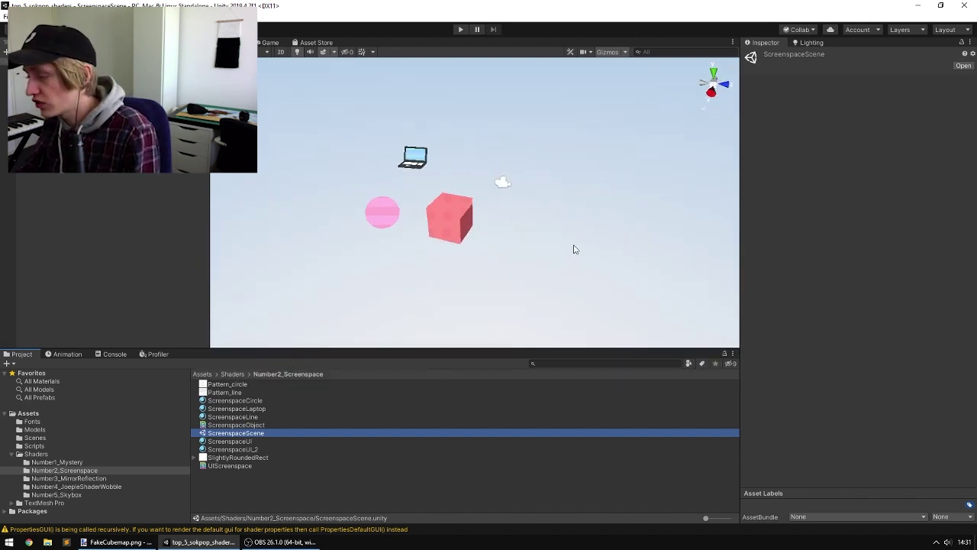
middle_click_drag(541, 249, 611, 242)
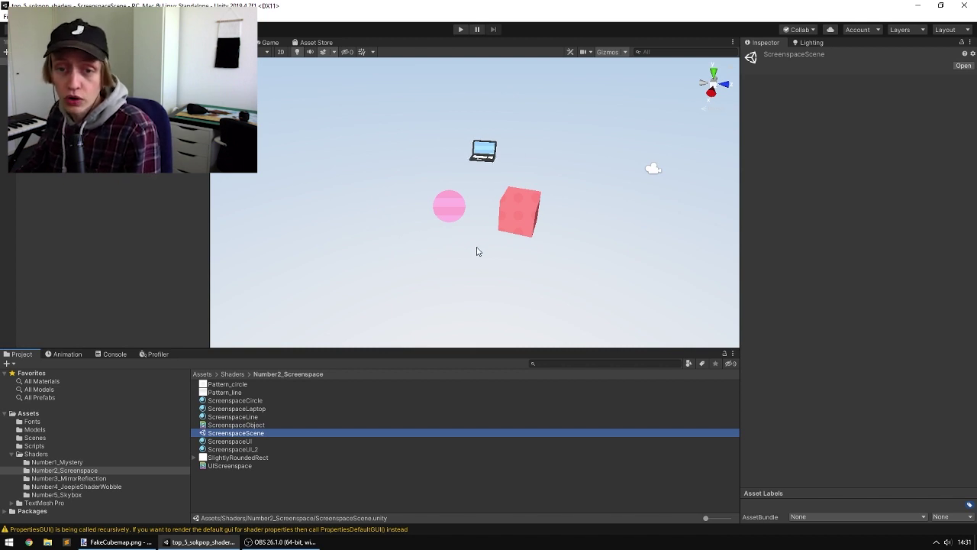
- Select the laptop and examine the striped screenspace pattern on its display up close, along with its ScreenspaceLaptop material
right_click_drag(483, 253, 519, 251)
middle_click_drag(520, 251, 613, 246)
right_click_drag(613, 247, 538, 197)
middle_click_drag(538, 197, 466, 200)
scroll(427, 191, "up", 3)
scroll(426, 192, "up", 2)
left_click(427, 192)
right_click_drag(428, 192, 504, 204)
middle_click_drag(504, 204, 575, 207)
scroll(638, 223, "up", 2)
right_click_drag(486, 189, 509, 230)
scroll(853, 452, "down", 3)
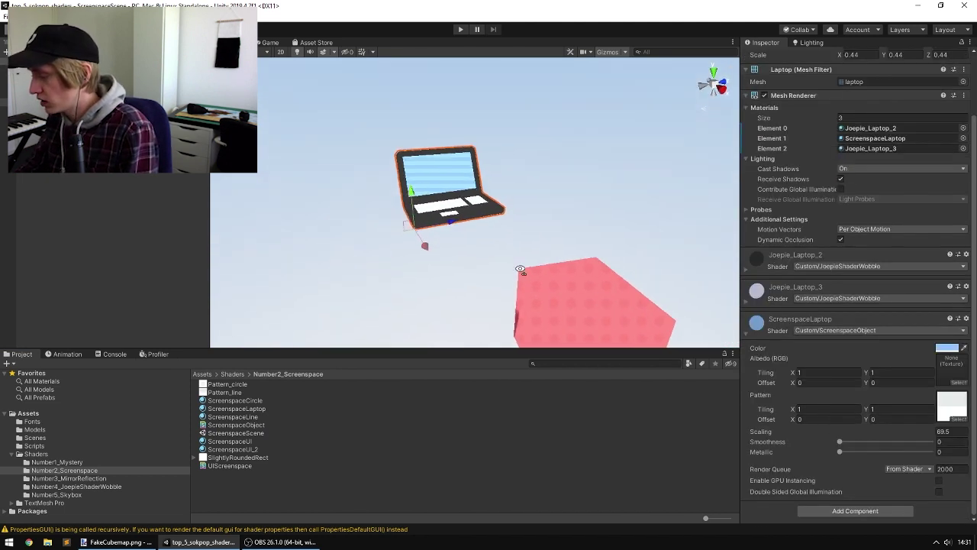
- Try ScreenspaceLaptop material Scaling values of about 65.08 and 37.09, comparing the laptop's stripes up close and far away
left_click(846, 443)
left_click_drag(845, 442, 838, 441)
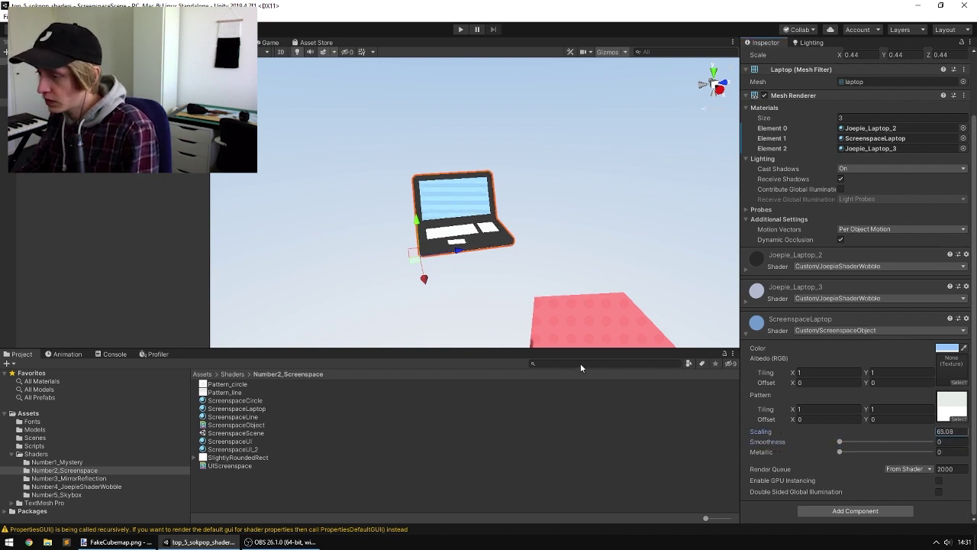
left_click_drag(238, 354, 525, 238)
scroll(525, 235, "down", 8)
scroll(524, 229, "up", 15)
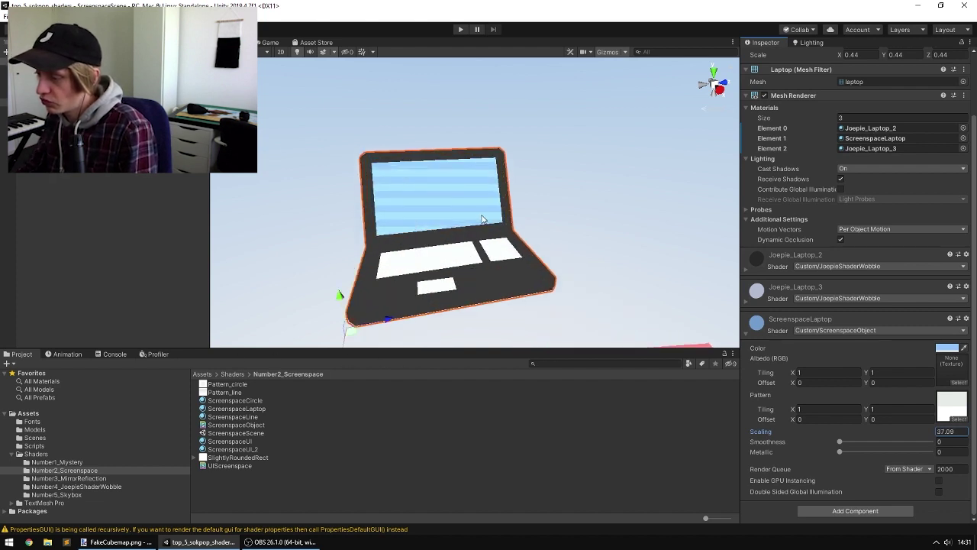
scroll(484, 219, "down", 10)
scroll(566, 285, "down", 4)
middle_click_drag(537, 229, 439, 141)
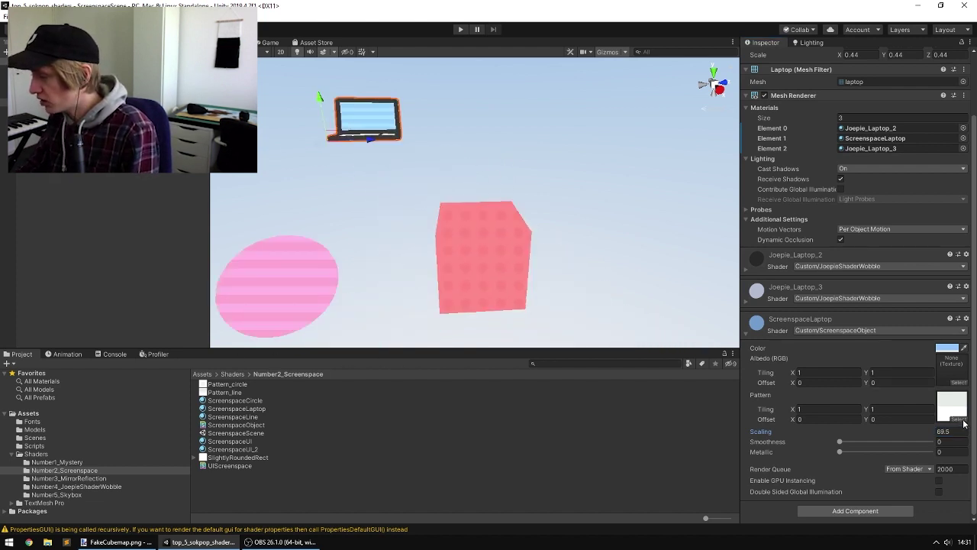
- Compare the dotted cube's pattern with the striped sphere and laptop while moving around the three objects
right_click_drag(551, 255, 589, 249)
left_click(588, 249)
right_click_drag(671, 248, 606, 233)
key("d")
left_click(650, 213)
left_click(591, 219)
left_click(689, 217)
right_click_drag(689, 217, 569, 272)
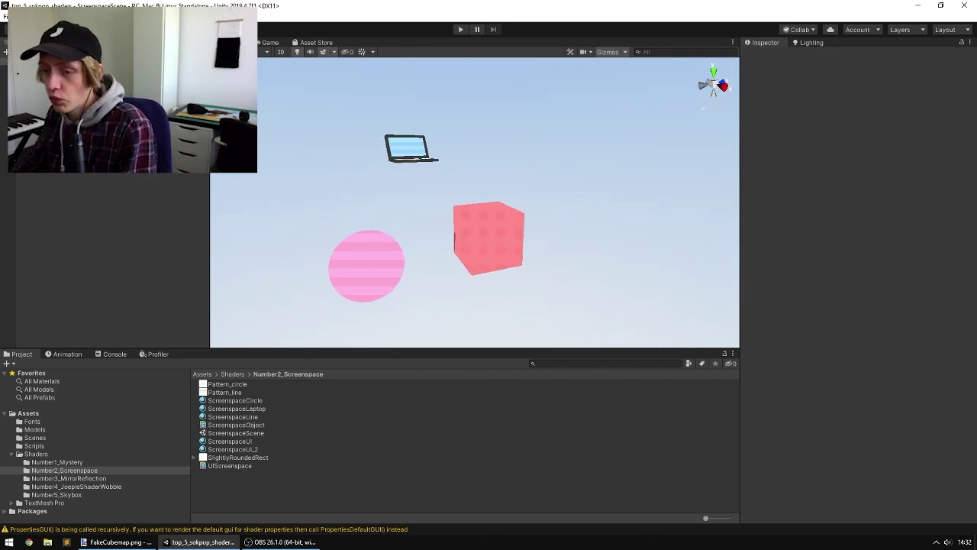
- Select the Canvas and play ScreenspaceScene in the Game view to preview the patterned text banners
left_click(46, 110)
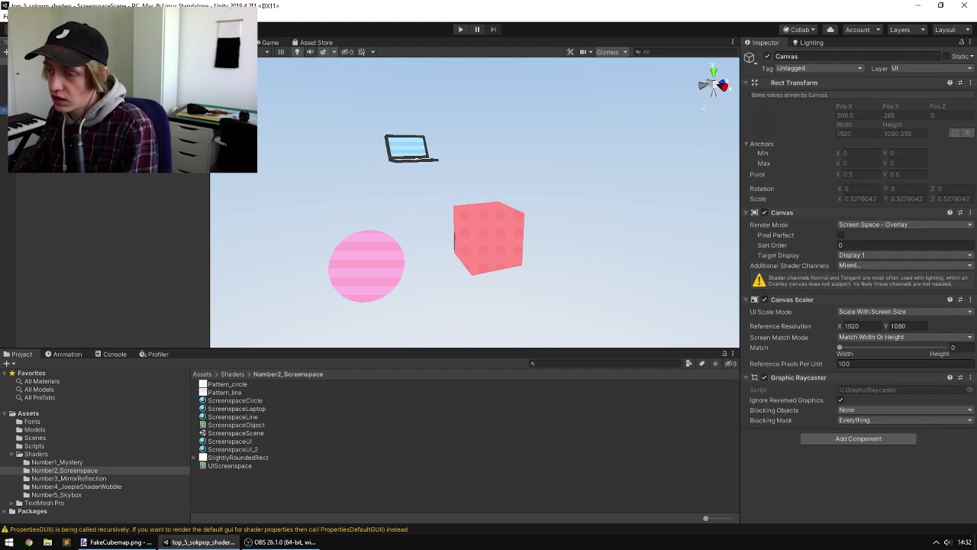
left_click(273, 44)
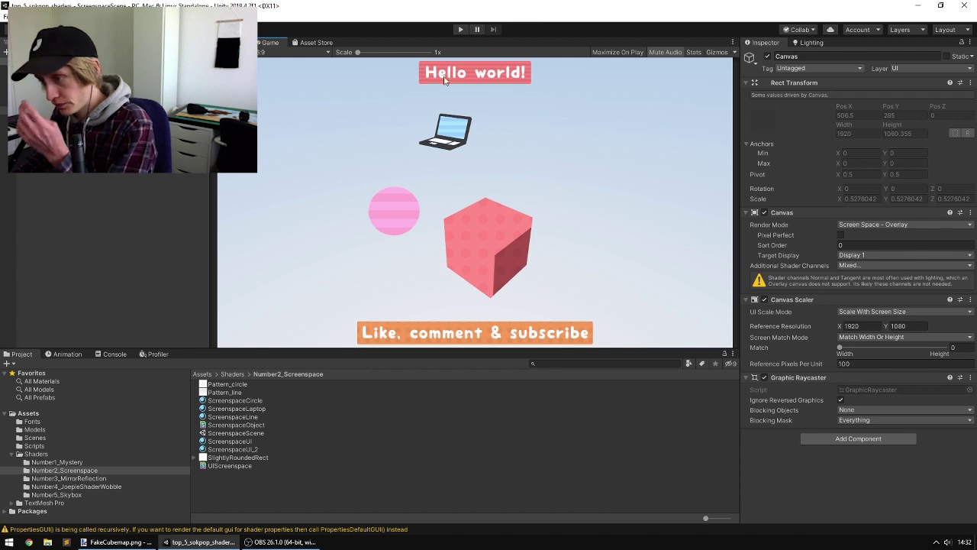
left_click(460, 30)
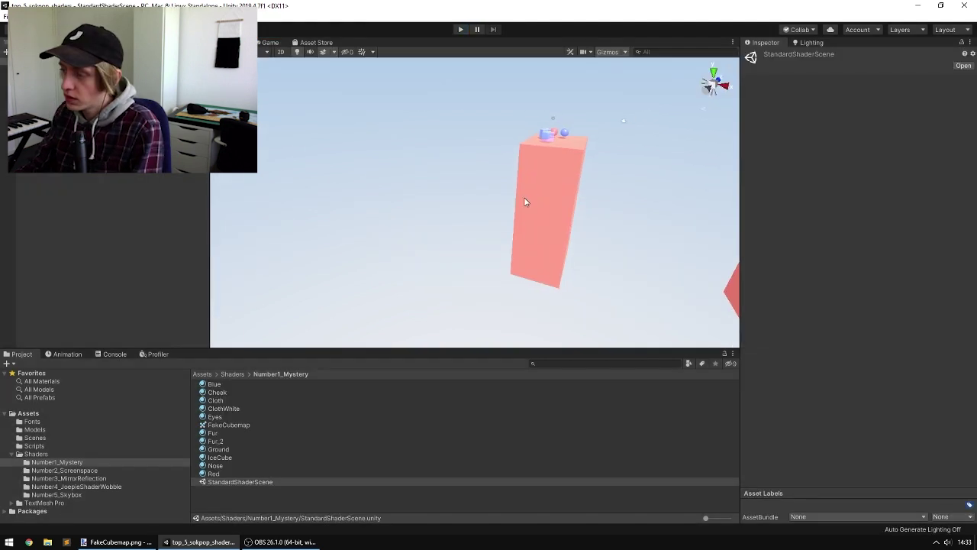
- Examine the small shapes on top of the tall pink pillar in StandardShaderScene from different sides
left_click_drag(524, 200, 427, 216, "alt")
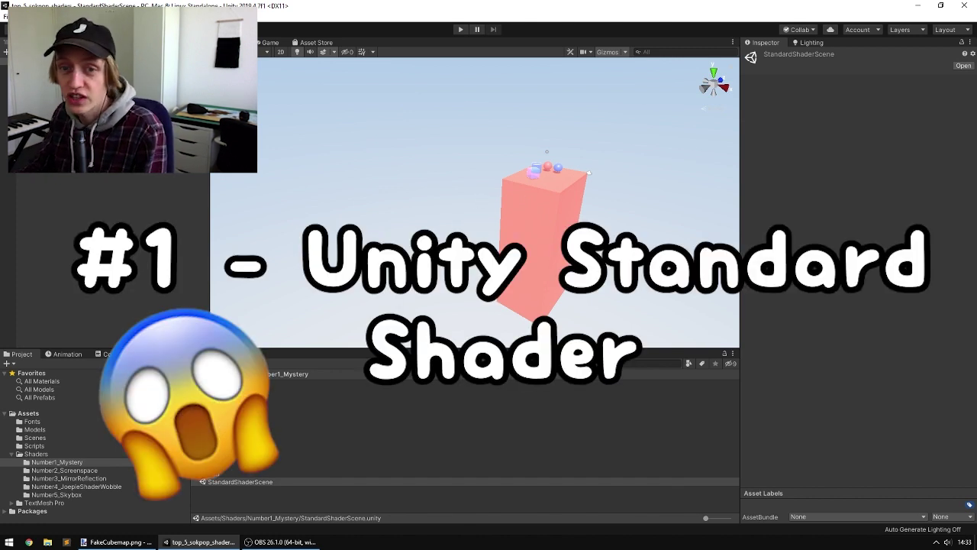
left_click_drag(505, 313, 447, 182, "alt")
middle_click_drag(466, 201, 434, 203)
left_click_drag(434, 203, 479, 176, "alt")
left_click(479, 176)
right_click_drag(414, 174, 389, 158)
left_click(400, 154)
middle_click_drag(547, 206, 530, 209)
left_click_drag(530, 209, 573, 239, "alt")
middle_click_drag(573, 239, 520, 196)
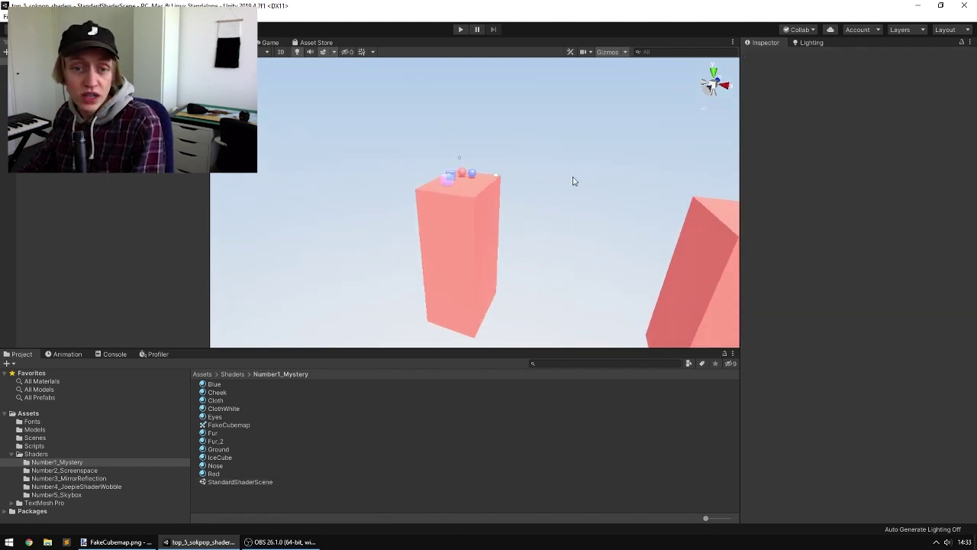
- Inspect the Standard shader settings of the beveled cube's IceCube material
scroll(579, 191, "up", 1)
left_click(447, 177)
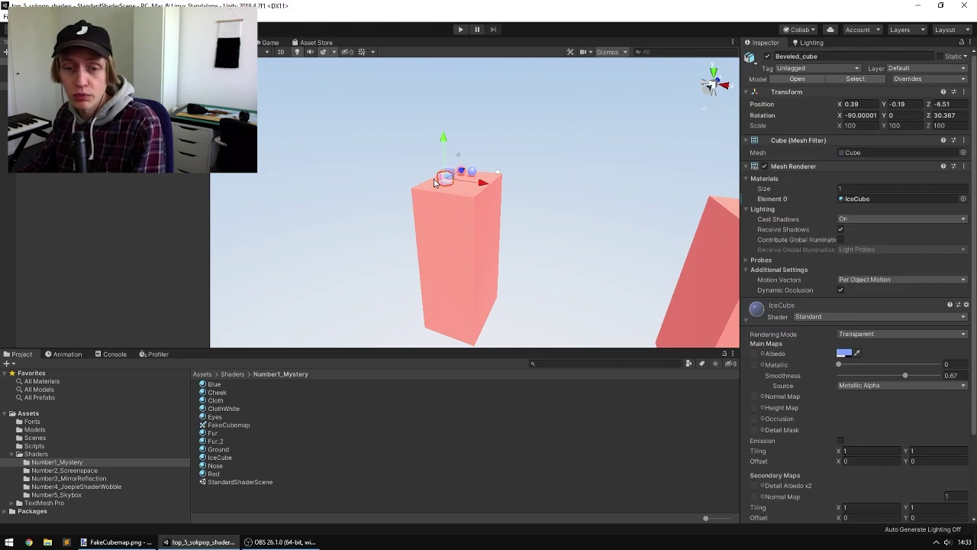
left_click(534, 196)
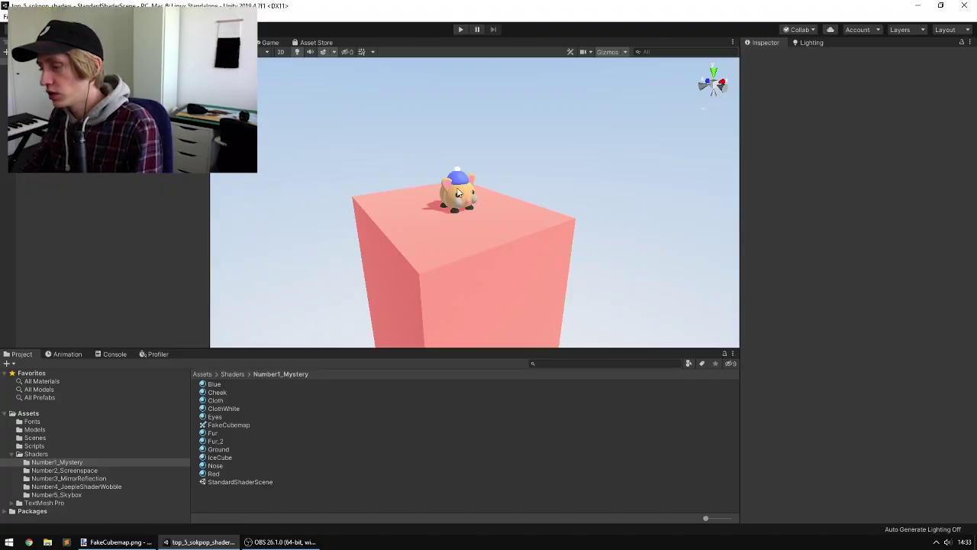
- Select the hamster on its pink block and examine its shading from several sides
left_click(458, 192)
right_click_drag(457, 193, 598, 215)
left_click(597, 215)
middle_click_drag(426, 207, 659, 226)
left_click(380, 204)
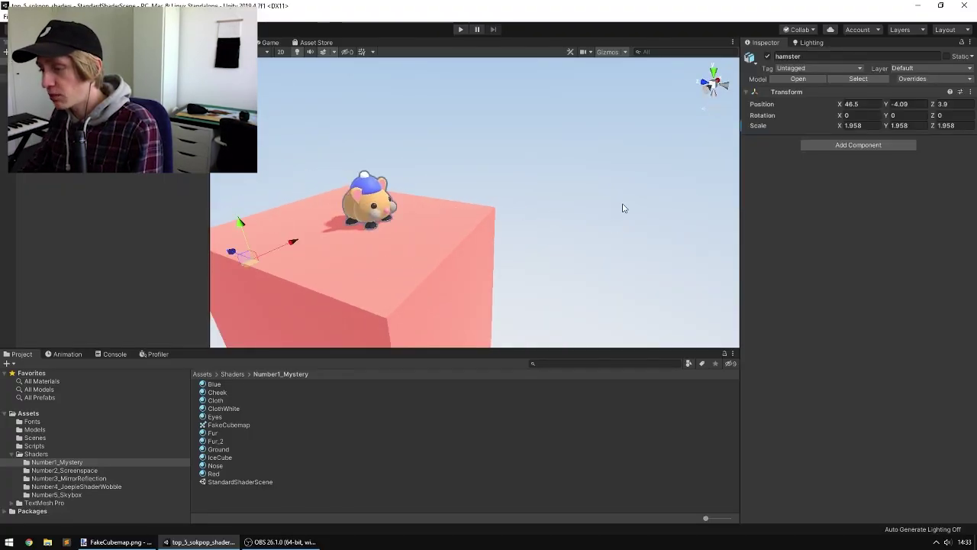
left_click_drag(621, 208, 543, 209, "alt")
middle_click_drag(542, 210, 406, 195)
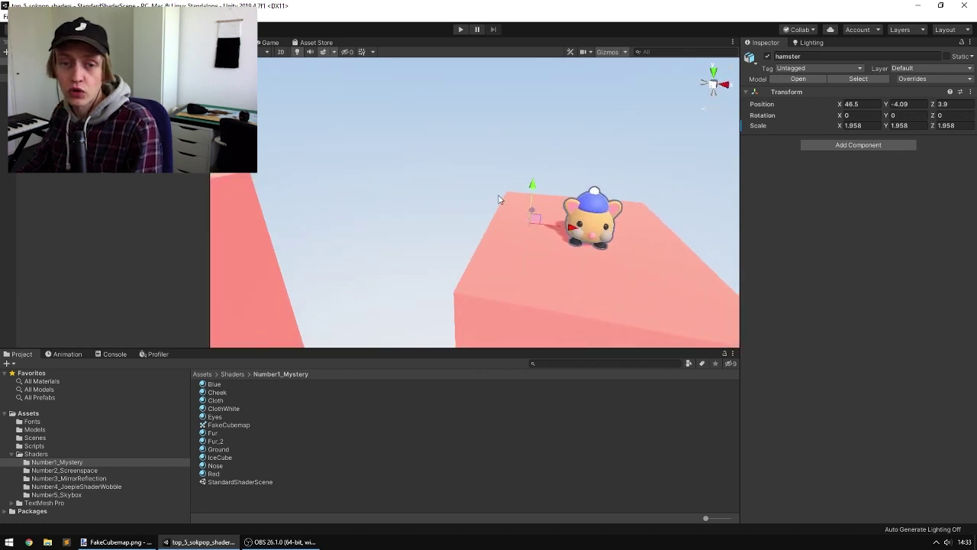
left_click_drag(617, 199, 366, 220, "alt")
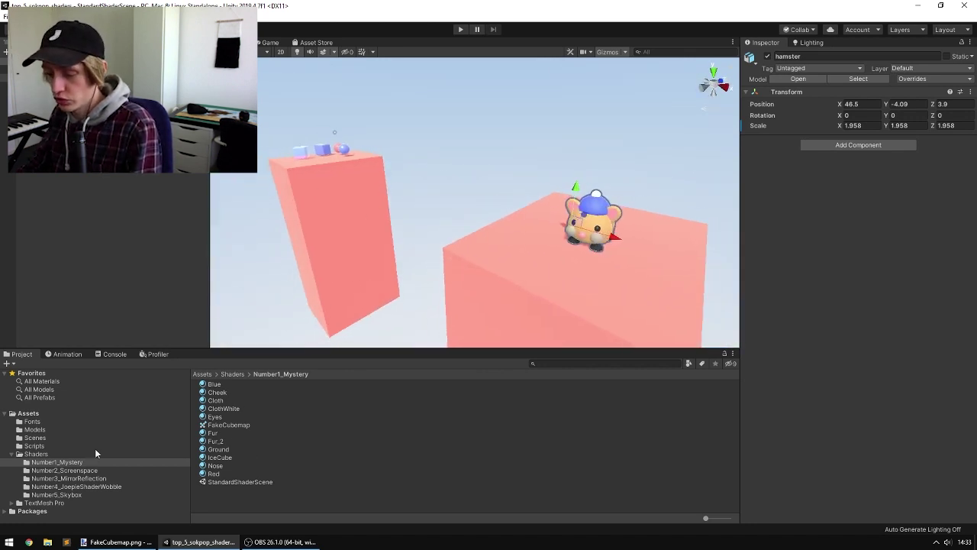
- Create a new scene named TestScene in the Assets folder and open it
left_click(37, 414)
left_click(13, 454)
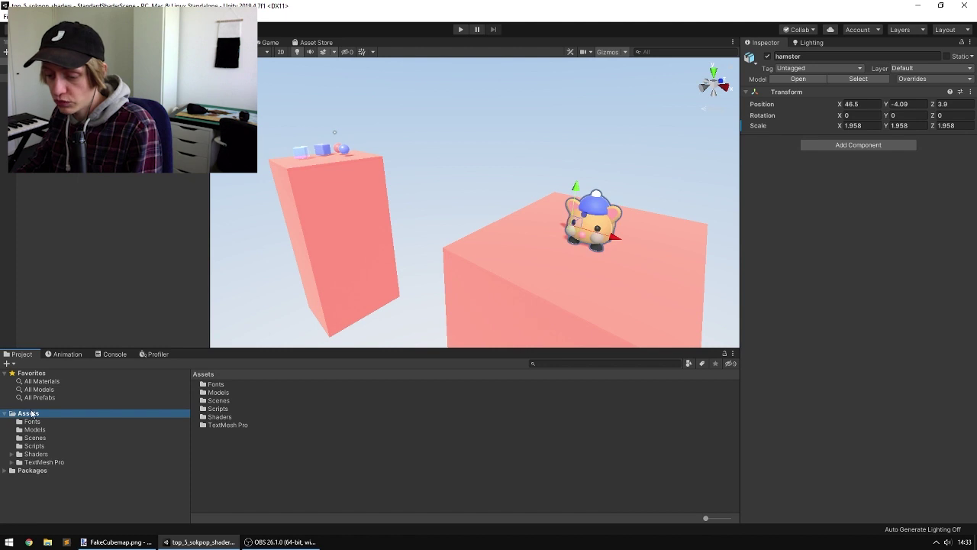
right_click(256, 462)
mouse_move(341, 211)
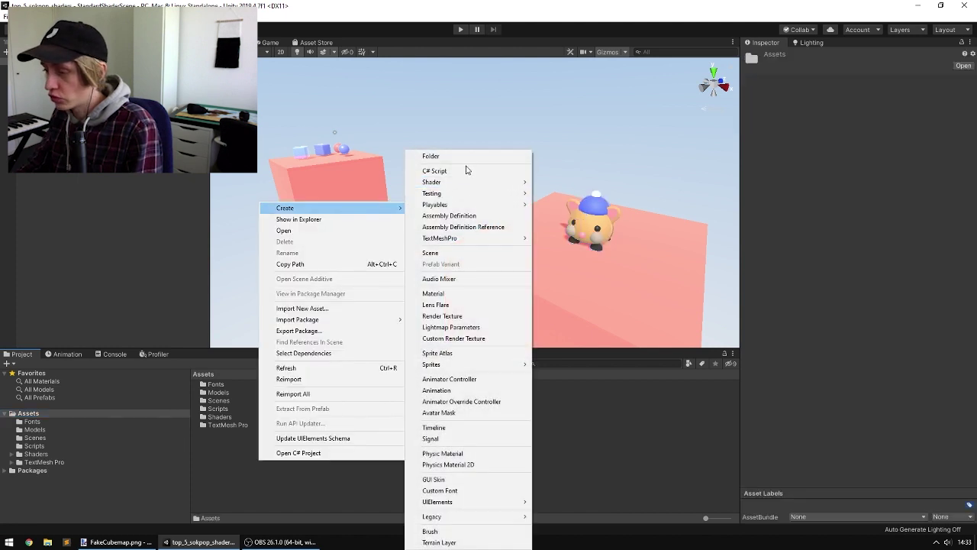
left_click(469, 254)
type("TestScene")
key("Return")
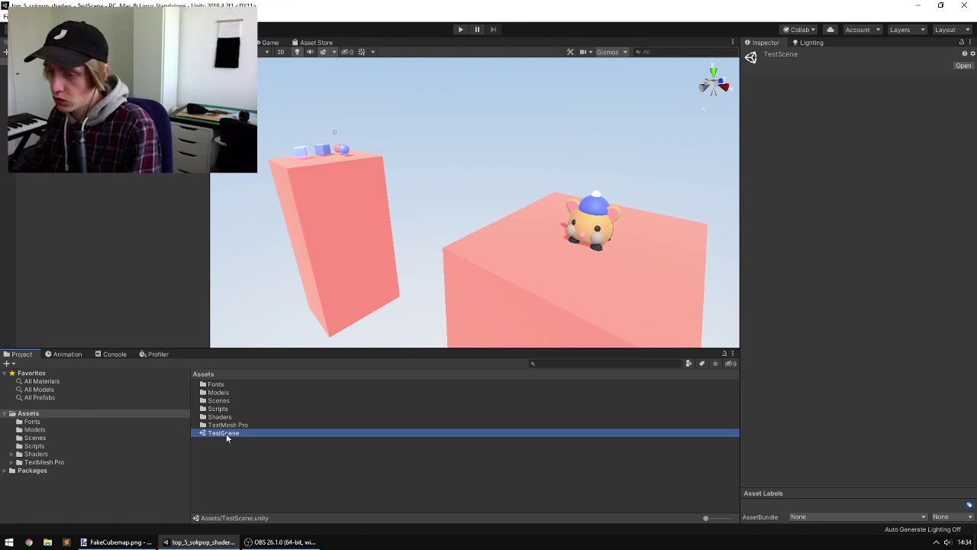
double_click(226, 430)
- Apply the Skybox_Sky material from the Number5_Skybox folder as TestScene's skybox
right_click_drag(344, 212, 287, 268)
left_click(46, 82)
left_click(46, 74)
right_click_drag(494, 168, 438, 162)
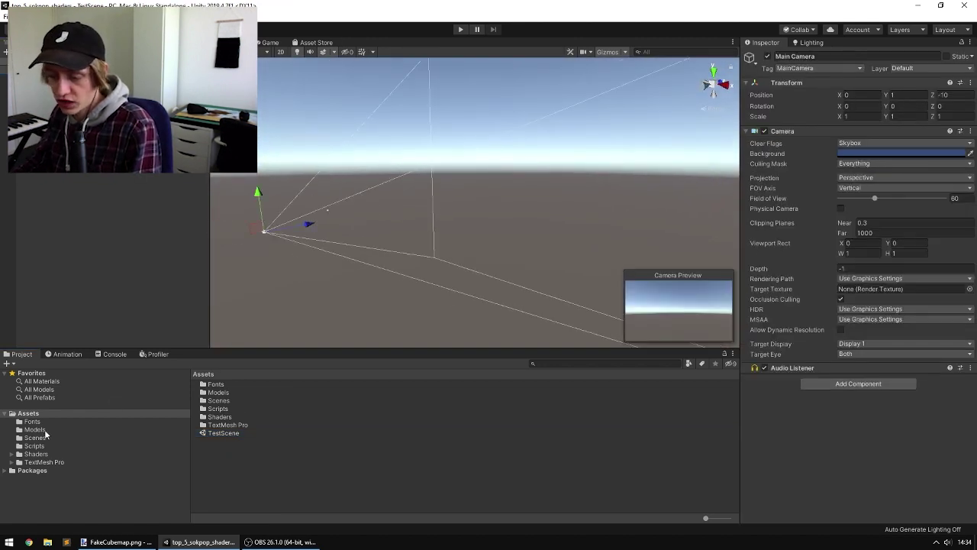
left_click(12, 454)
left_click(85, 493)
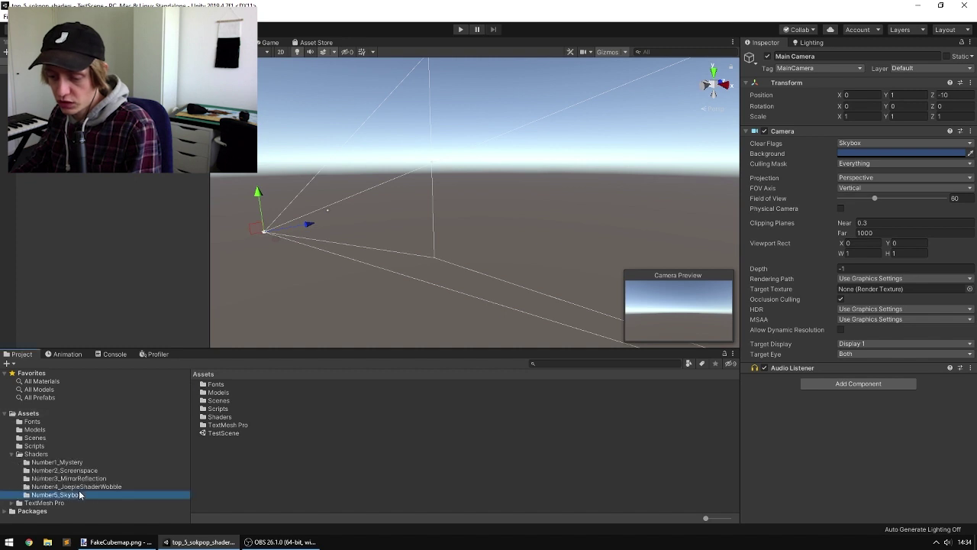
left_click_drag(238, 402, 452, 205)
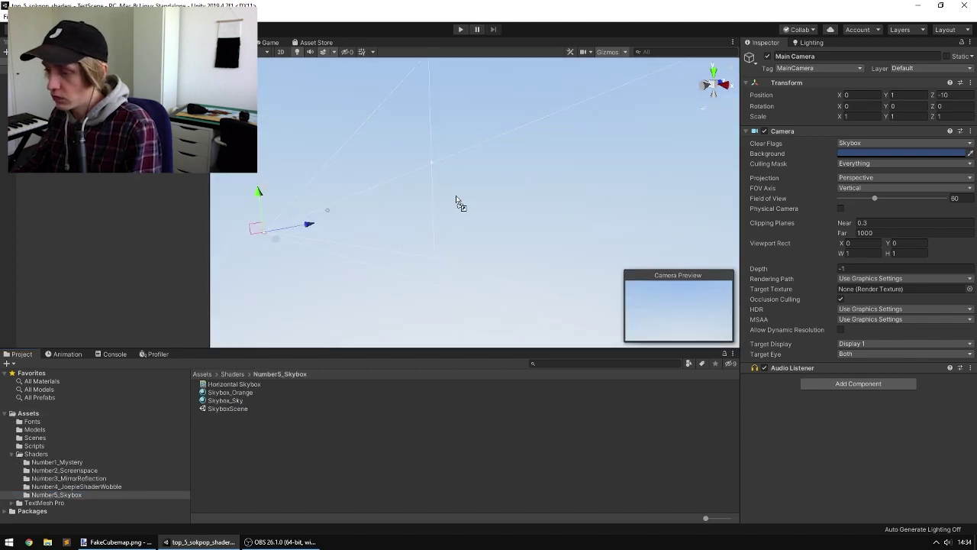
- Add a cube to TestScene and scale it into a tall, wide pillar
middle_click_drag(456, 201, 442, 227)
middle_click_drag(502, 225, 571, 149)
key("f")
scroll(555, 146, "up", 8)
right_click(123, 131)
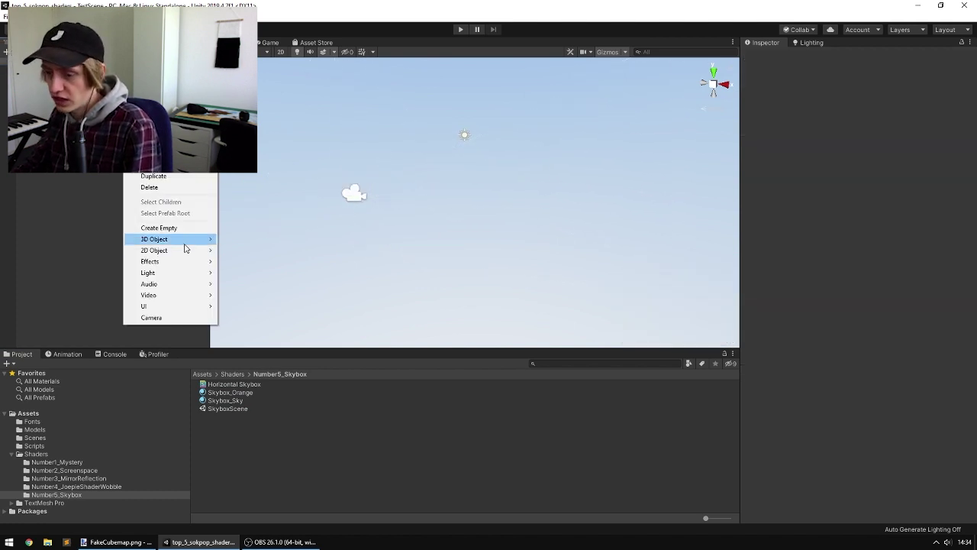
mouse_move(195, 240)
left_click(232, 239)
key("r")
left_click_drag(475, 164, 474, 218)
key("w")
key("r")
left_click_drag(515, 261, 565, 272)
left_click_drag(500, 241, 523, 210)
left_click_drag(580, 205, 427, 229, "alt")
- Add a sphere to the scene and position it floating just above the pillar's top
right_click(98, 134)
mouse_move(156, 246)
left_click(209, 258)
left_click_drag(482, 198, 382, 148)
scroll(463, 157, "up", 7)
key("r")
key("ctrl+z")
left_click(497, 107)
right_click_drag(496, 107, 471, 140)
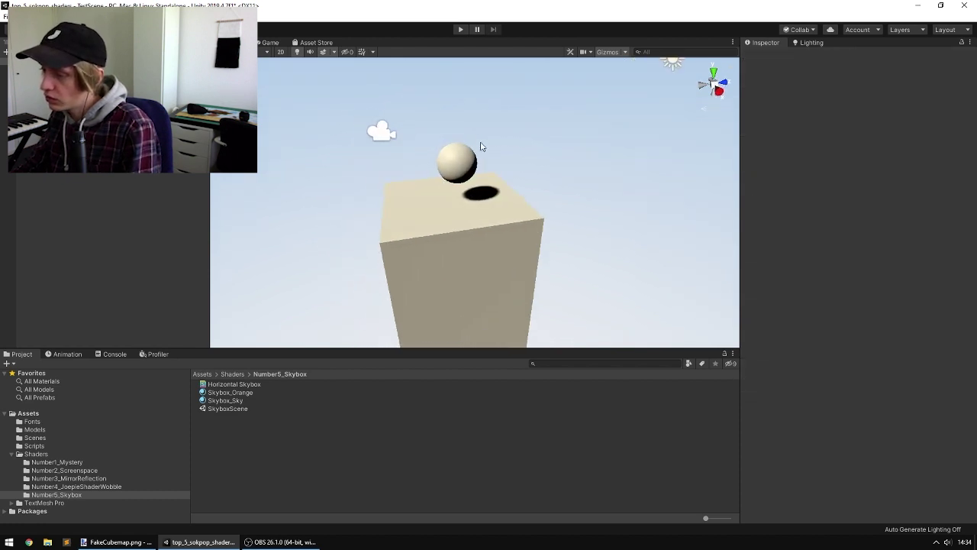
- Create a new material named Sphere in the Assets folder
left_click(463, 152)
left_click(69, 412)
right_click(263, 458)
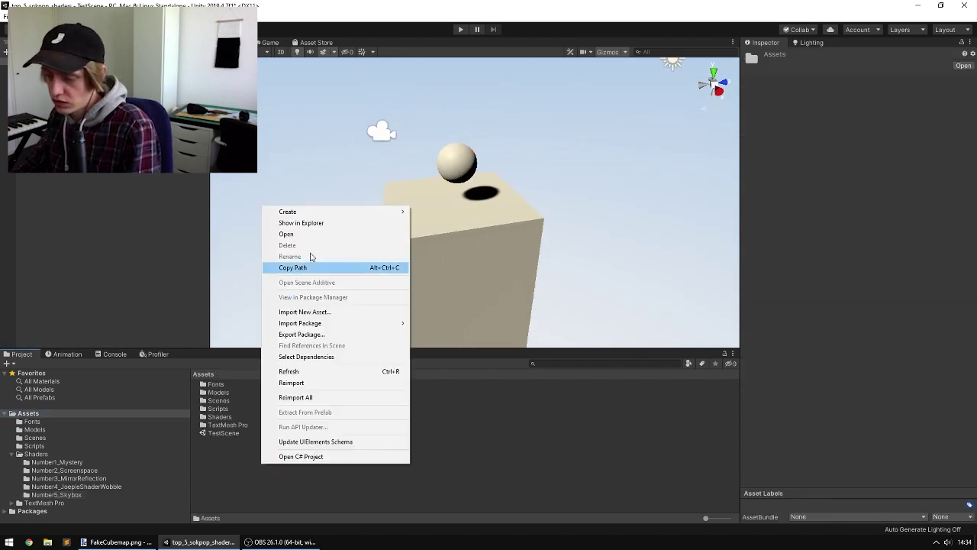
mouse_move(395, 208)
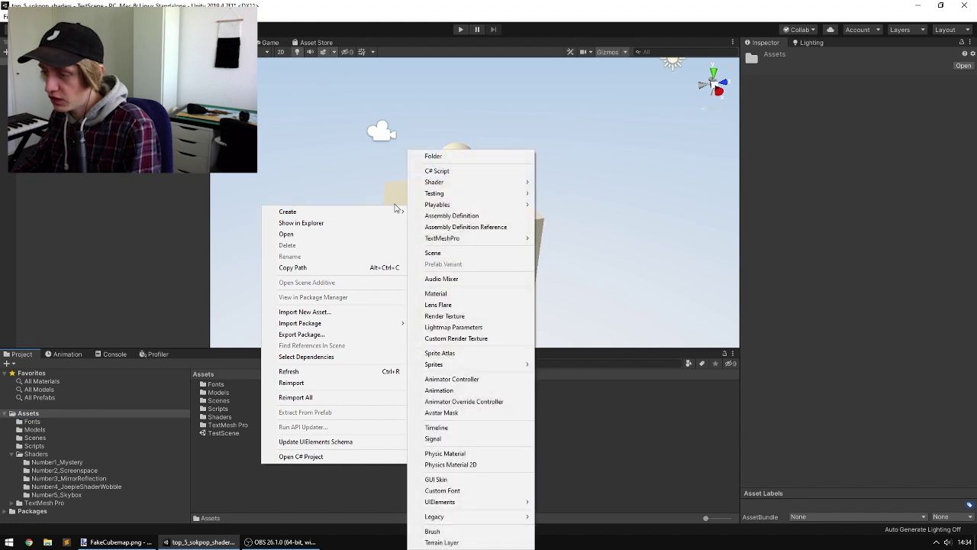
left_click(461, 293)
type("Sphere")
key("Return")
- Duplicate the Sphere material and name the copy Ground
key("ctrl+d")
key("F2")
type("Ground")
key("Return")
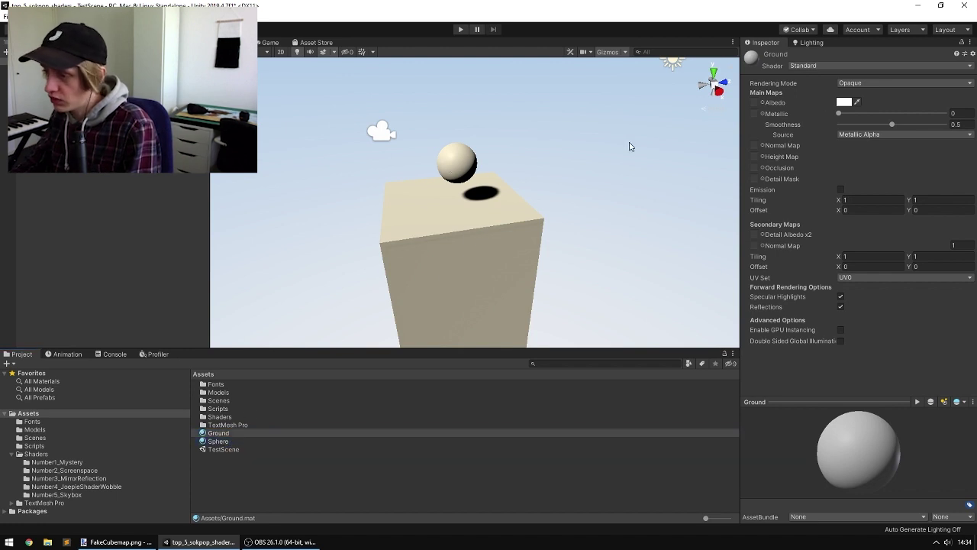
- Set the Ground material's albedo to light blue and apply the material to the pillar
left_click(844, 101)
mouse_move(185, 207)
left_mouse_down()
mouse_move(162, 210)
mouse_move(142, 230)
mouse_move(169, 208)
mouse_move(191, 223)
mouse_move(184, 199)
left_mouse_up()
left_click(142, 233)
left_click(430, 313)
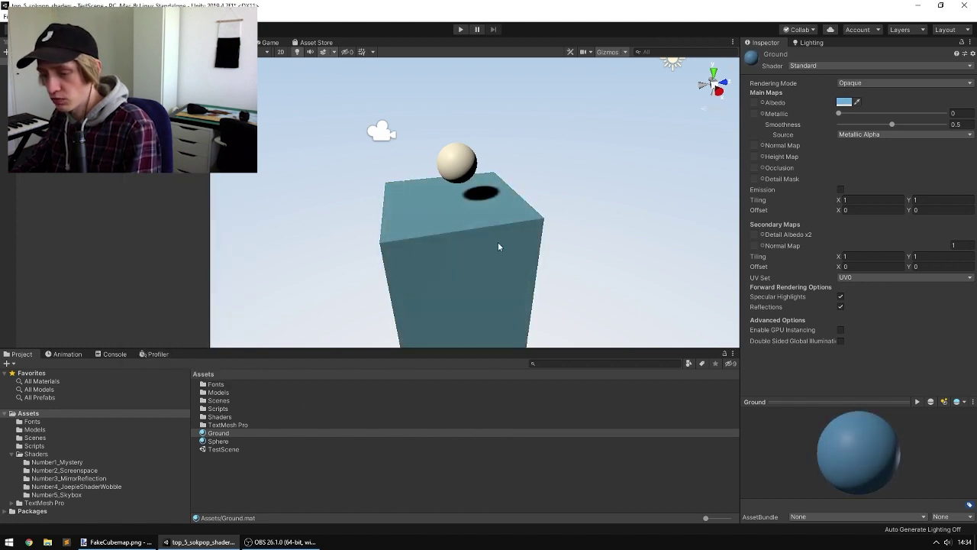
- Apply the Sphere material to the floating sphere and set its albedo to bright red
left_click_drag(227, 442, 461, 159)
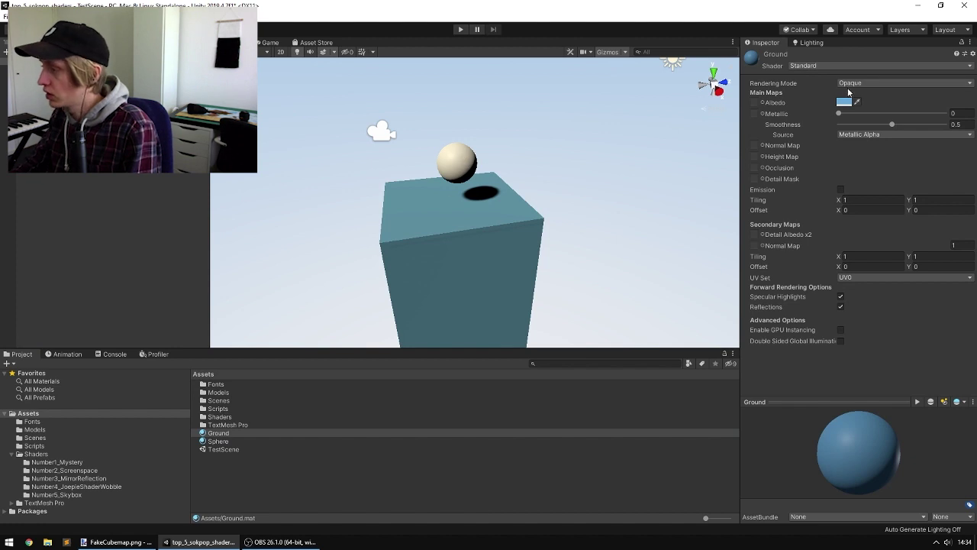
left_click(242, 441)
left_click(852, 109)
left_click(842, 103)
left_click_drag(164, 205, 552, 172)
left_click_drag(548, 241, 413, 183, "alt")
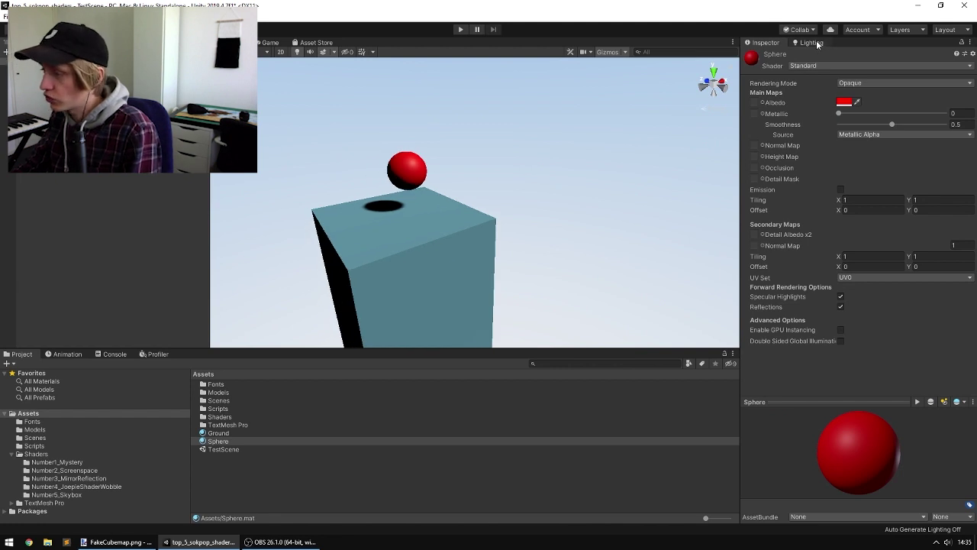
- Switch the scene's environment lighting source to Color and set the ambient color to a very light grey
left_click(813, 42)
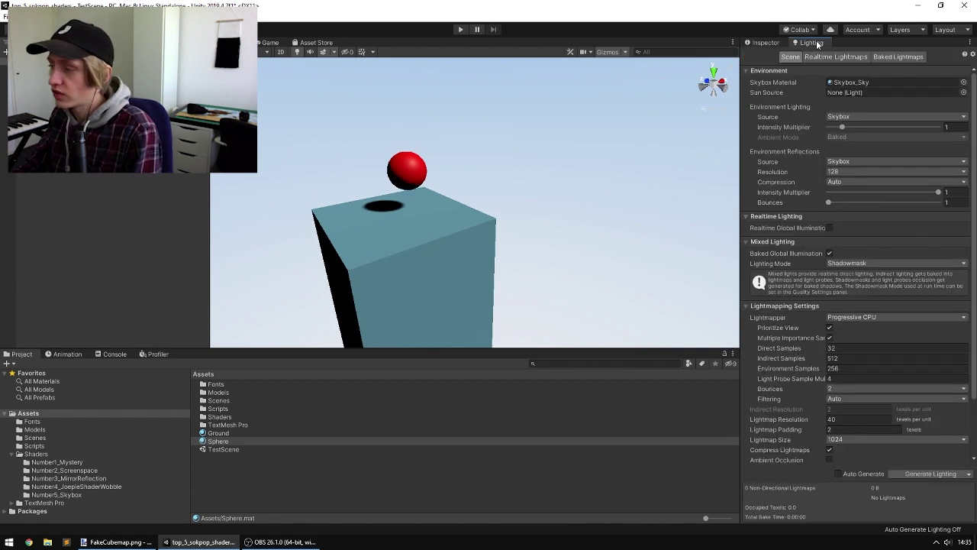
left_click(827, 119)
left_click(860, 148)
left_click(856, 128)
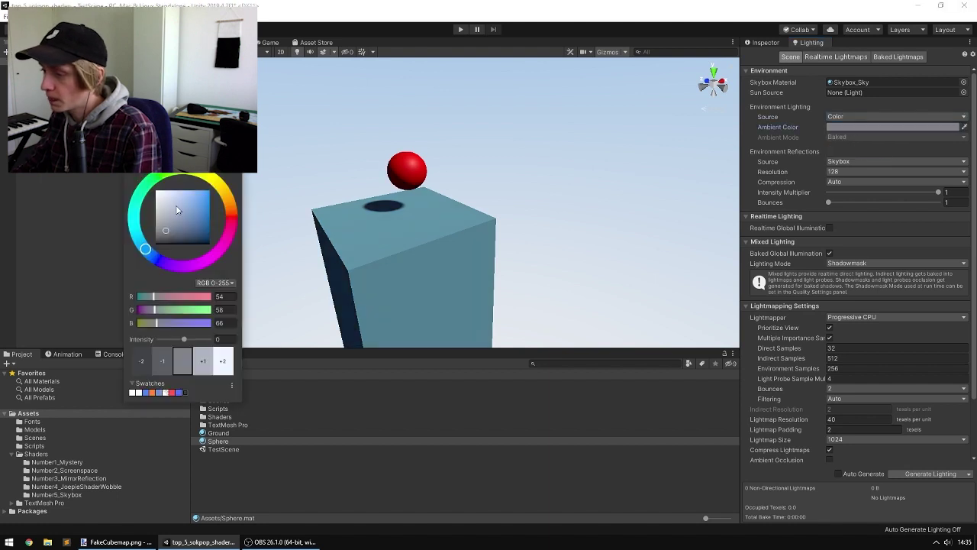
left_click_drag(162, 233, 150, 210)
left_click(662, 191)
left_click_drag(665, 191, 641, 186, "alt")
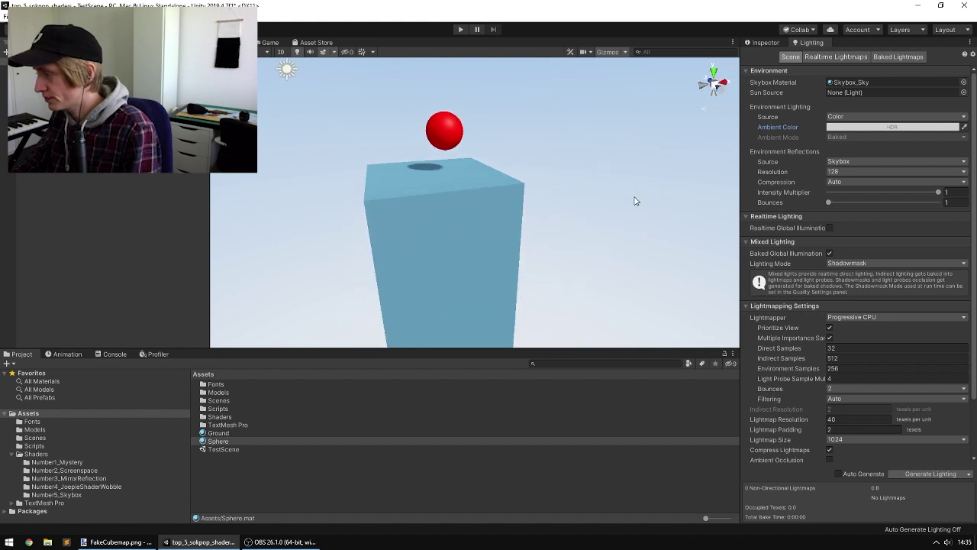
- Set the Directional Light's color to white
left_click_drag(509, 125, 534, 174, "alt")
left_click(45, 77)
left_click(773, 42)
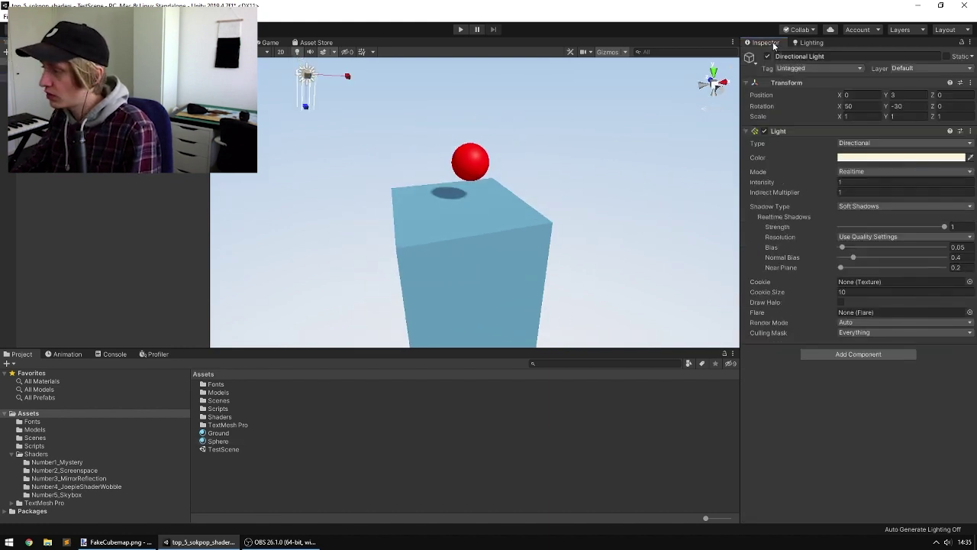
right_click_drag(511, 113, 493, 84)
left_click(868, 157)
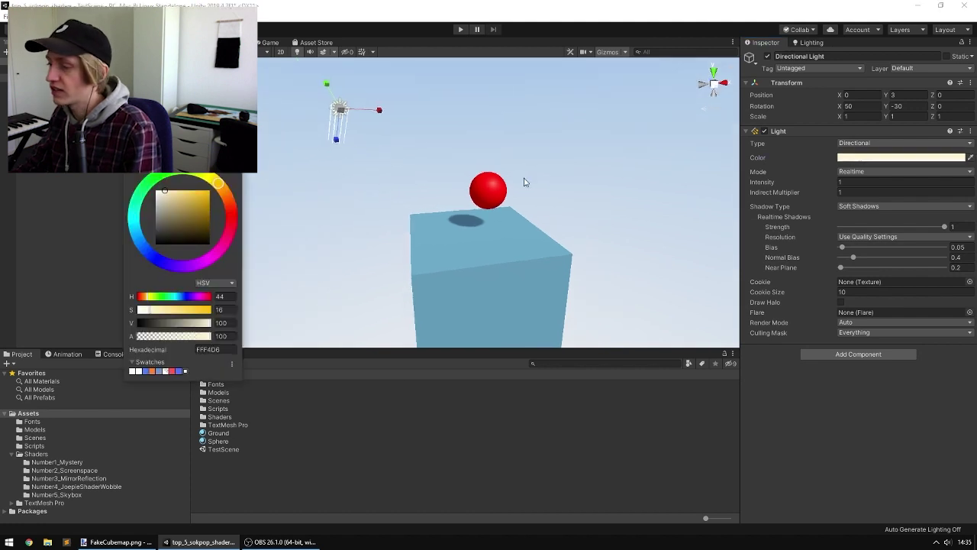
left_click(164, 195)
left_click_drag(164, 194, 156, 190)
left_click(483, 157)
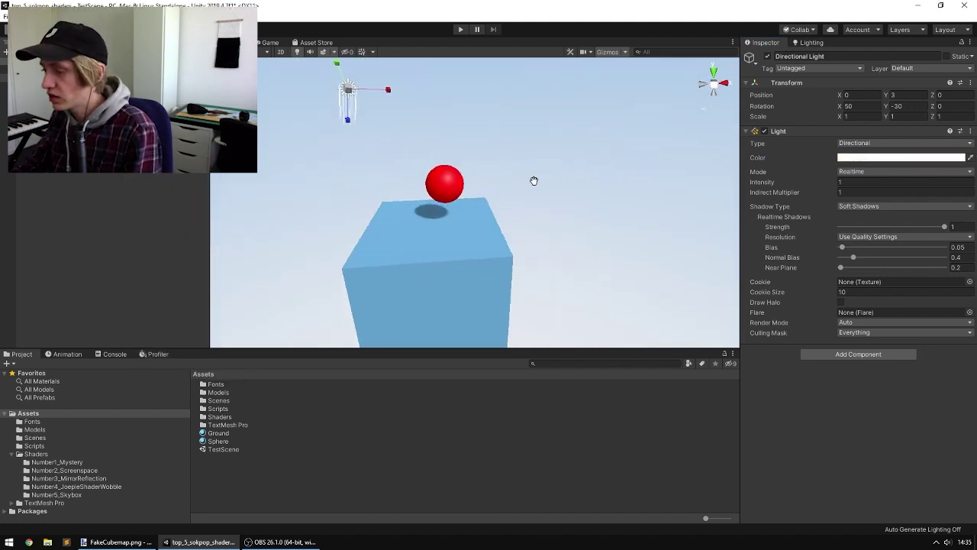
- Examine the red sphere and the blue pillar from several angles under the updated lighting
middle_click_drag(515, 184, 485, 191)
left_click(561, 197)
left_click_drag(560, 196, 415, 200, "alt")
left_click(385, 172)
right_click_drag(479, 168, 451, 198)
left_click(451, 219)
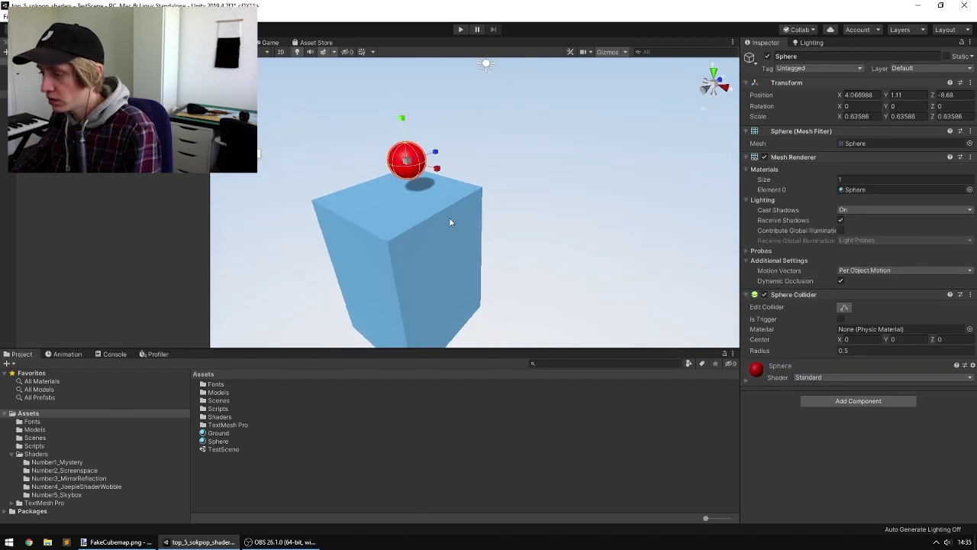
left_click(409, 160)
right_click_drag(469, 148, 412, 148)
- Fine-tune the light blue albedo of the pillar's Ground material
left_click(475, 221)
middle_click_drag(553, 267, 540, 223)
left_click(794, 385)
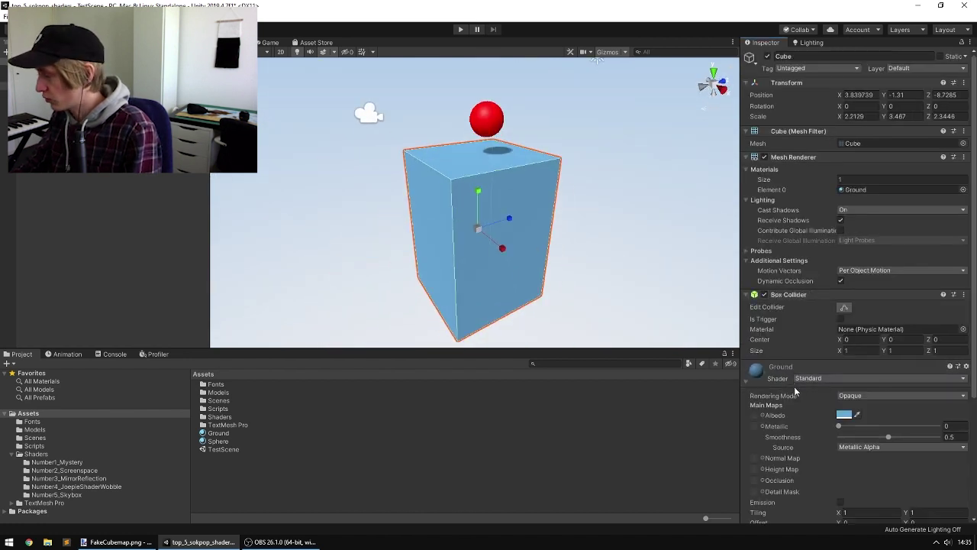
left_click(844, 415)
left_click_drag(173, 206, 177, 204)
left_click(562, 159)
- Soften the floating sphere's material albedo to a lighter red, FF7272
left_click(491, 118)
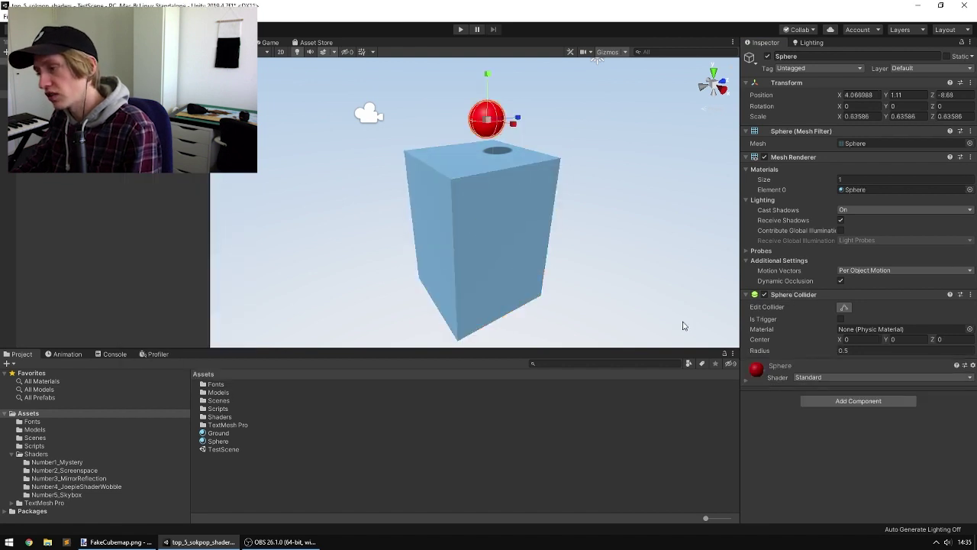
left_click(826, 368)
left_click(844, 414)
left_click_drag(180, 203, 191, 185)
left_click(565, 87)
- Switch the scene's environment reflections source to Custom
left_click_drag(565, 87, 550, 197, "alt")
scroll(551, 196, "up", 3)
middle_click_drag(576, 321, 549, 194)
scroll(550, 194, "down", 5)
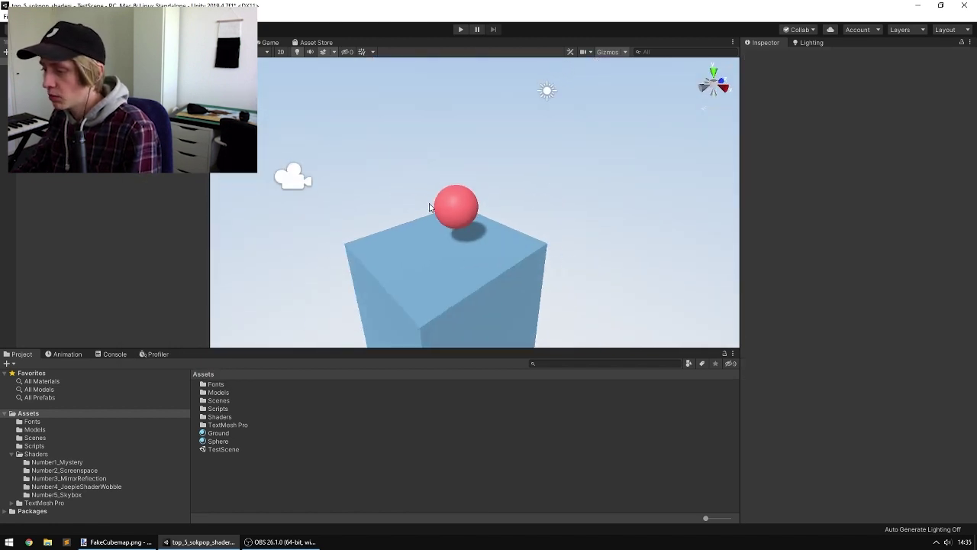
left_click(448, 206)
left_click_drag(533, 207, 646, 171, "alt")
left_click(811, 43)
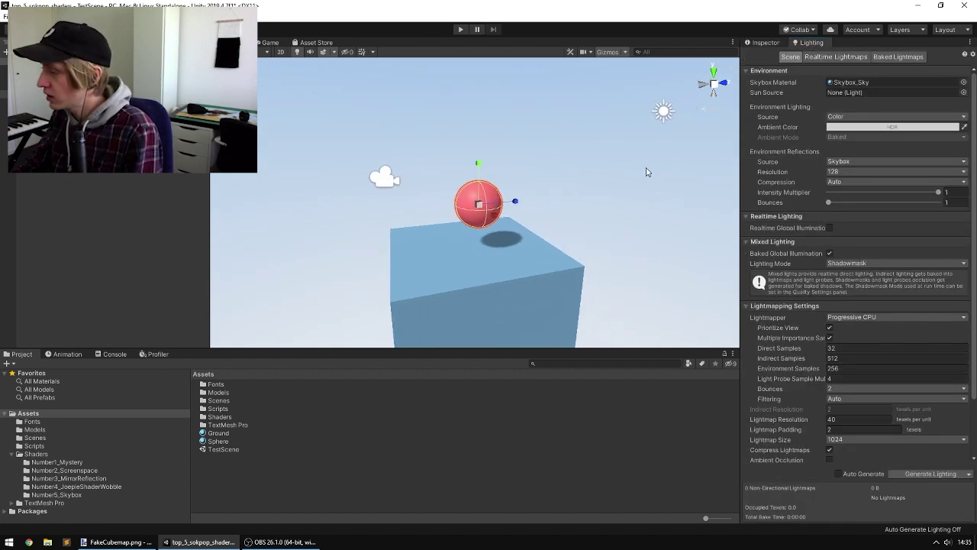
left_click(847, 163)
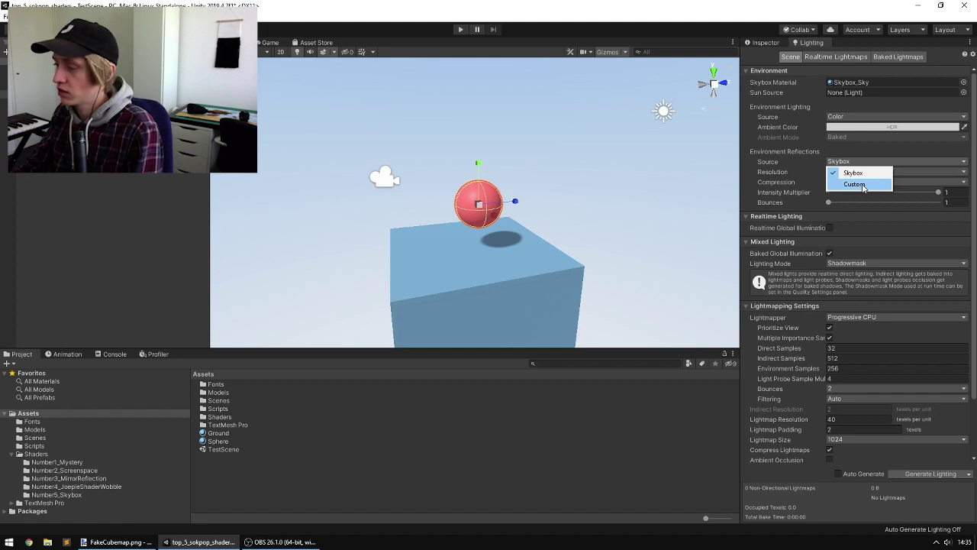
left_click(854, 184)
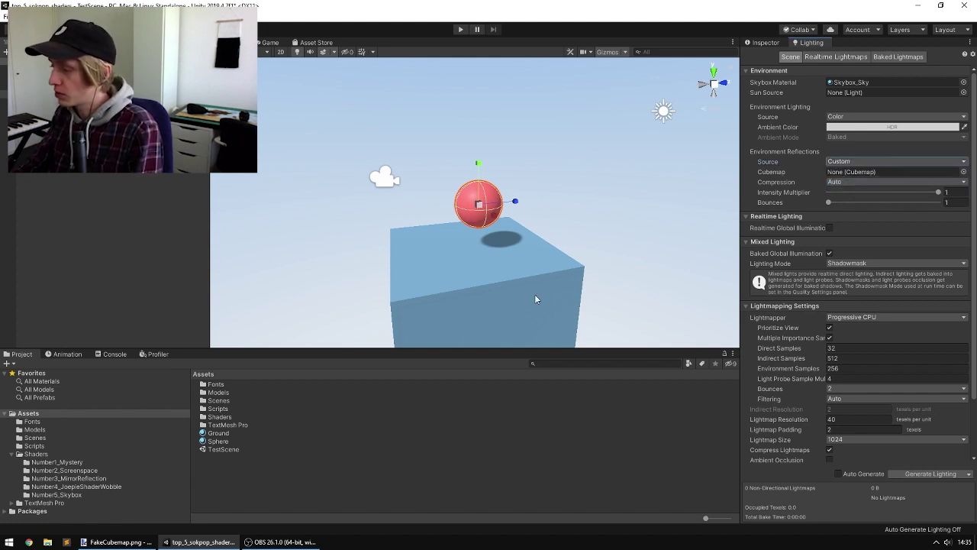
- Open FakeCubemap from the Number1_Mystery folder in paint.net, inspect the image with a test stroke that is undone, and return to Unity
left_click(69, 462)
double_click(225, 424)
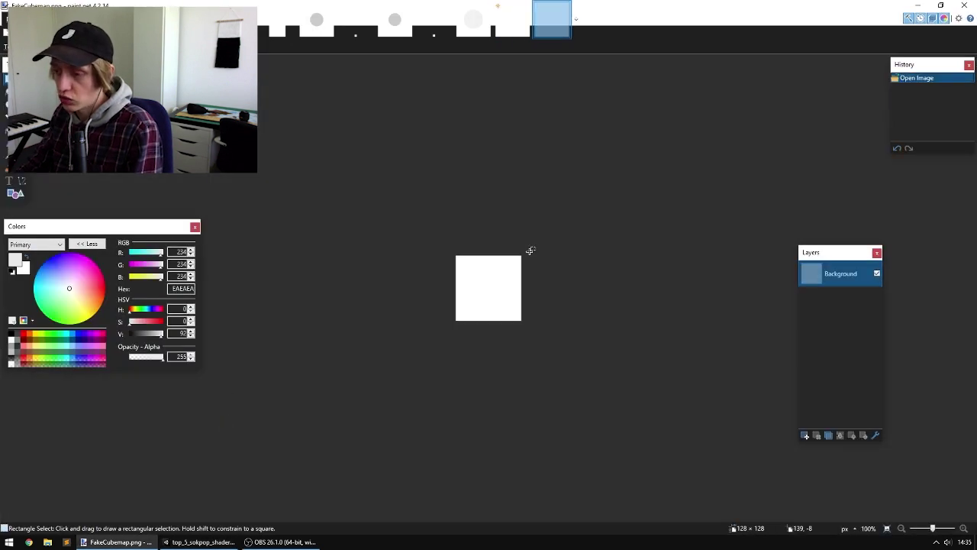
scroll(528, 251, "up", 2, "ctrl")
key("b")
left_click_drag(389, 255, 573, 254)
key("ctrl+z")
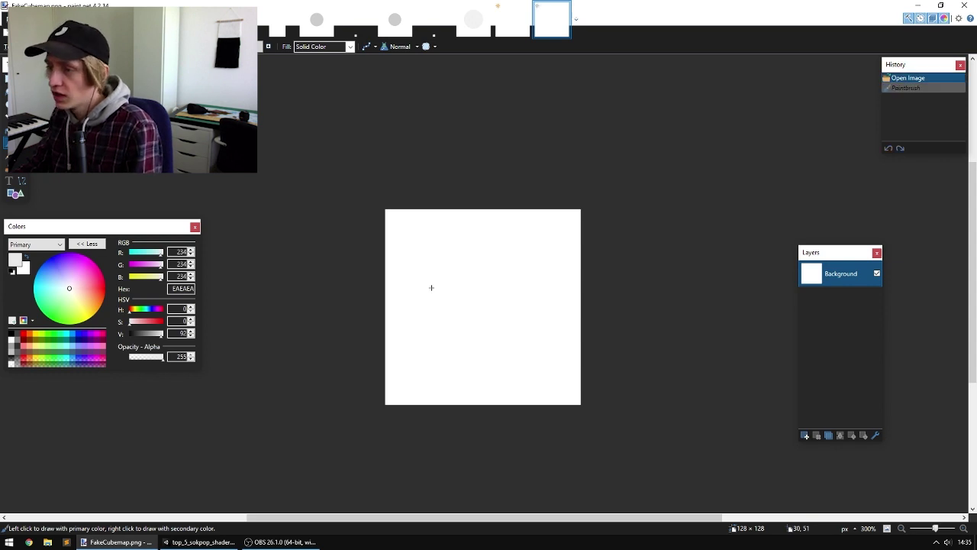
key("alt+Tab")
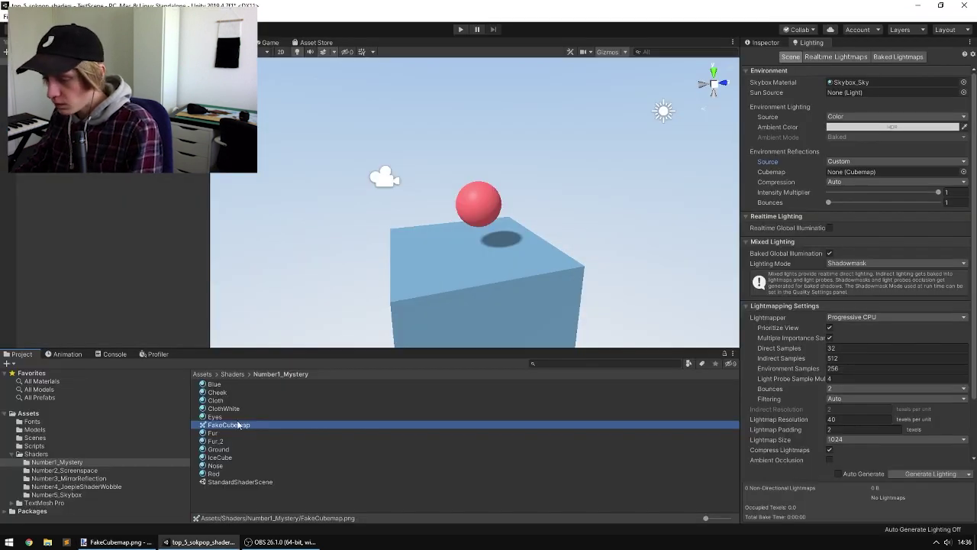
- Review FakeCubemap's import settings and assign it as the environment reflections cubemap
left_click(763, 42)
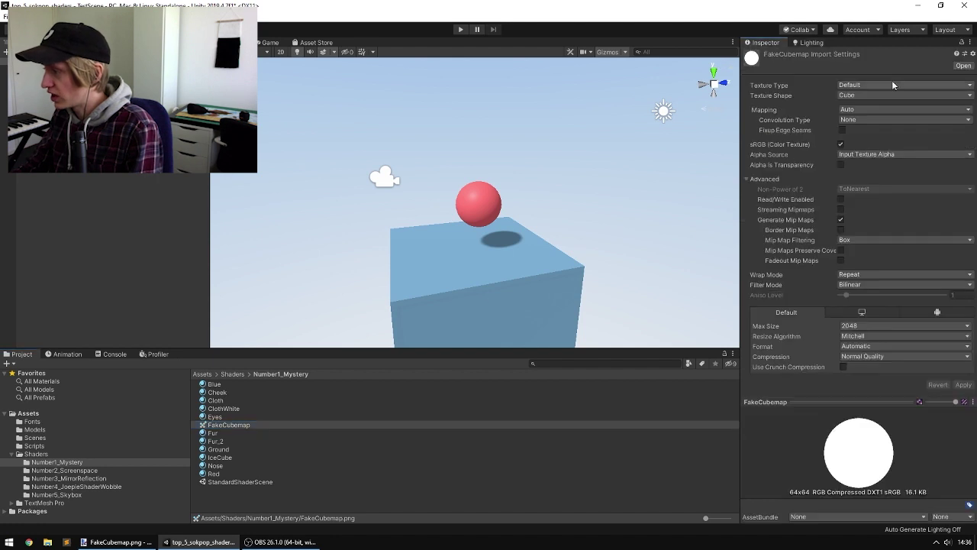
left_click(812, 43)
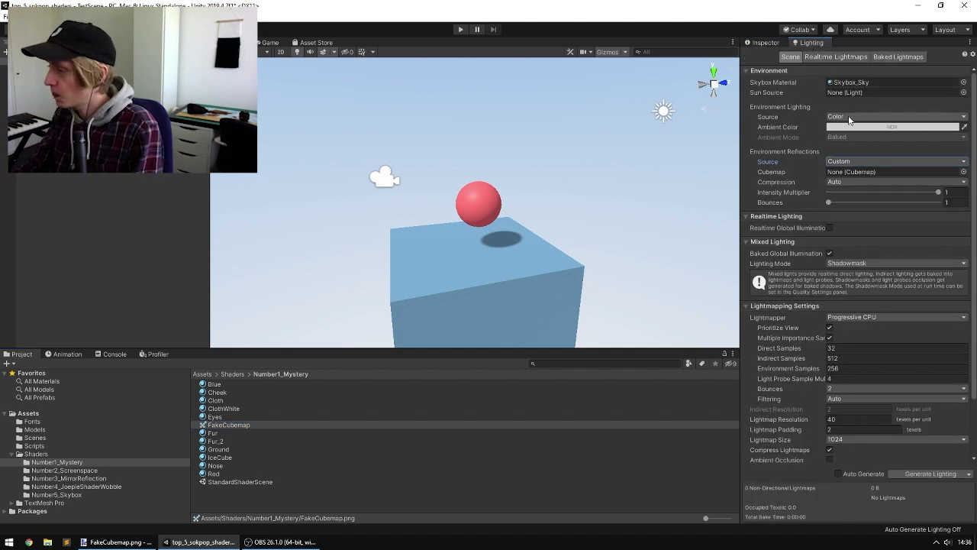
left_click_drag(226, 426, 879, 175)
right_click_drag(661, 191, 488, 212)
left_click(489, 215)
left_click_drag(488, 215, 559, 150, "alt")
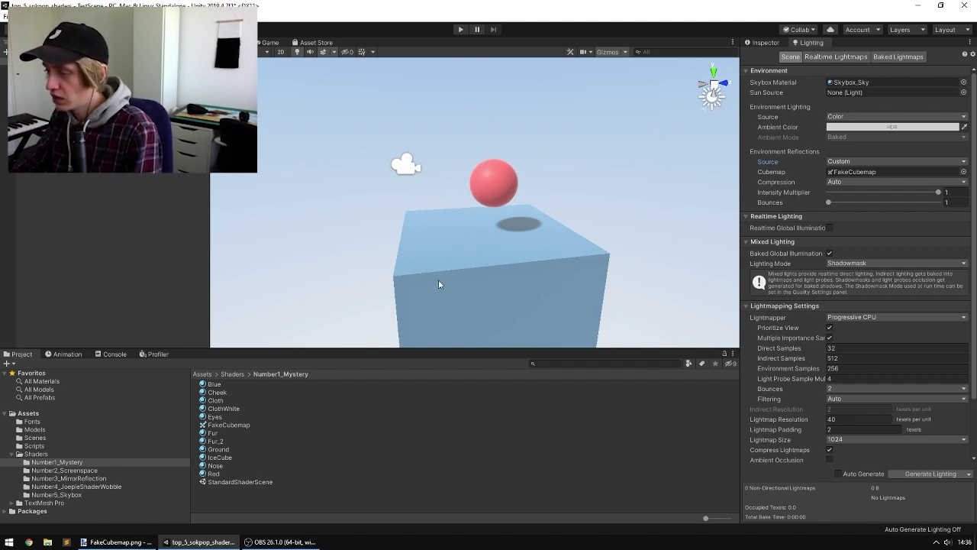
- Lower the environment reflections Intensity Multiplier to 0 and compare the sphere and pillar without reflections
left_click(471, 185)
left_click(287, 134)
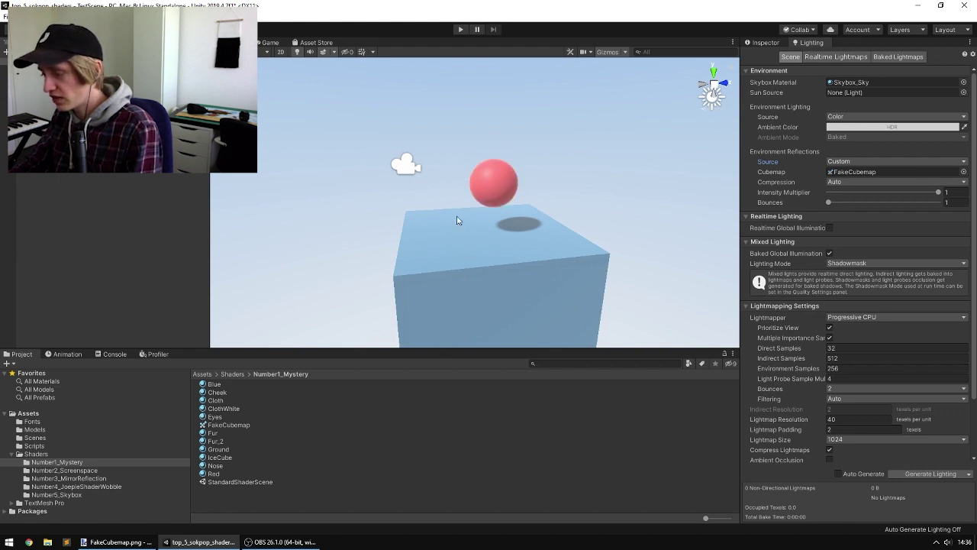
right_click_drag(510, 246, 630, 163)
middle_click_drag(631, 164, 616, 181)
left_click_drag(615, 181, 667, 194, "alt")
left_click_drag(926, 195, 748, 194)
left_click_drag(651, 226, 736, 245, "alt")
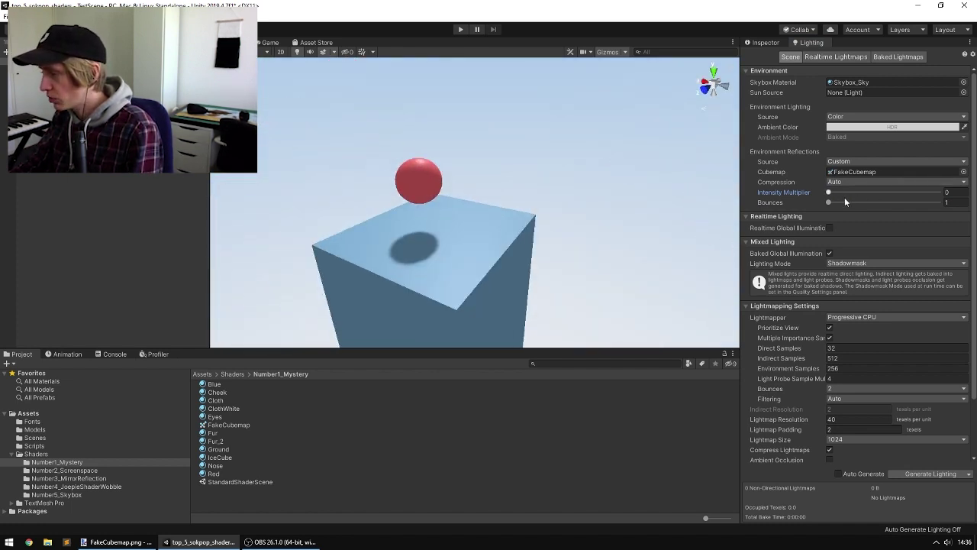
- Restore the environment reflections Intensity Multiplier to 1 and view the objects from another side
left_click_drag(841, 193, 943, 192)
left_click_drag(550, 229, 617, 197, "alt")
left_click_drag(687, 218, 618, 233, "alt")
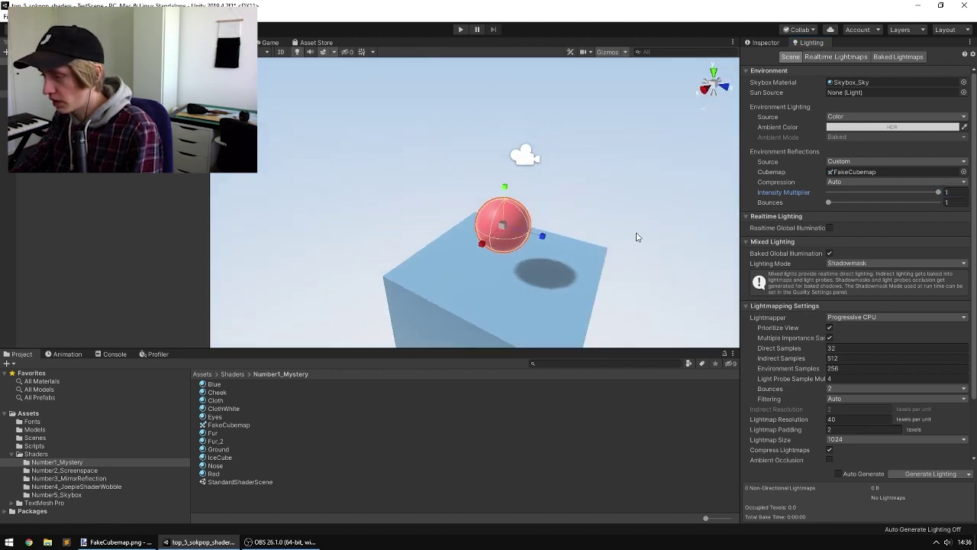
- Change the Sphere material's rendering mode to Transparent
left_click(765, 42)
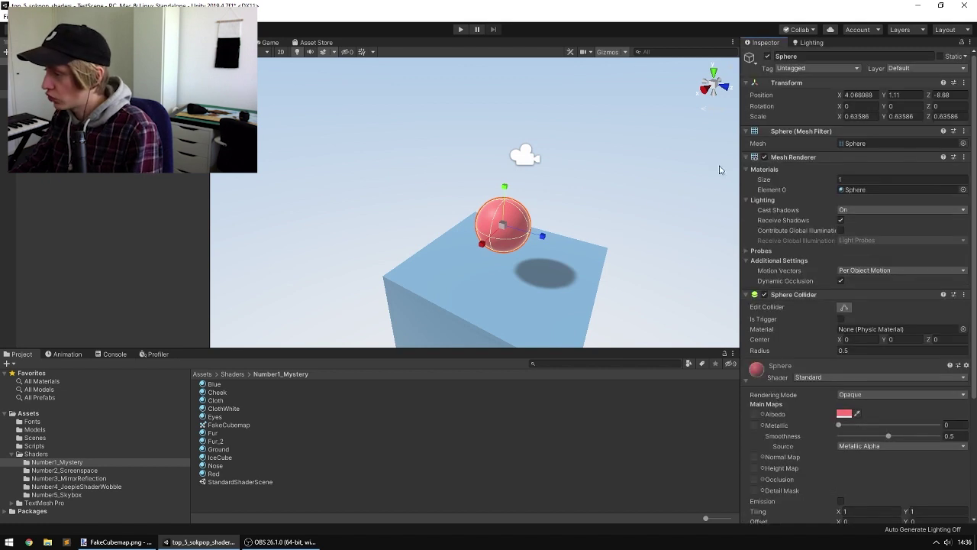
left_click(844, 413)
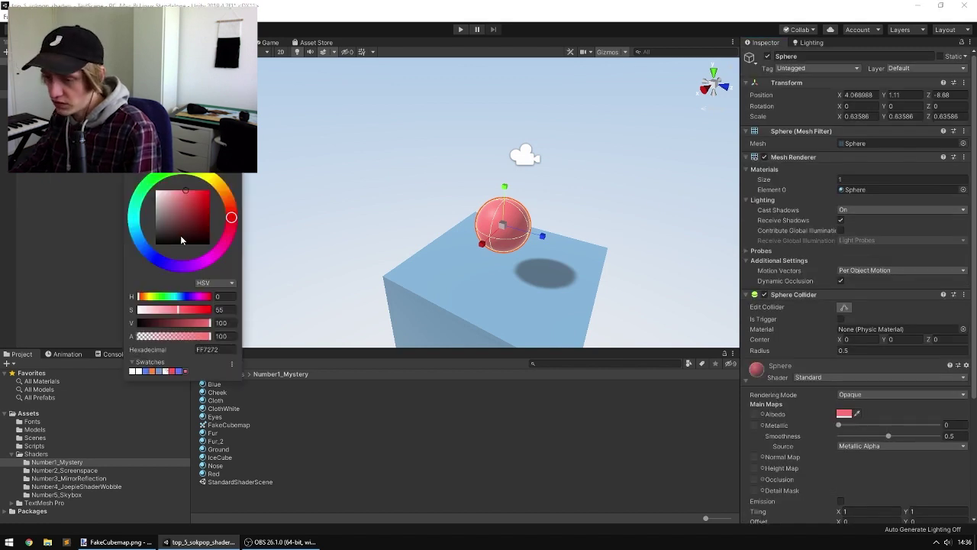
left_click(863, 396)
left_click(859, 441)
left_click_drag(672, 255, 631, 242, "alt")
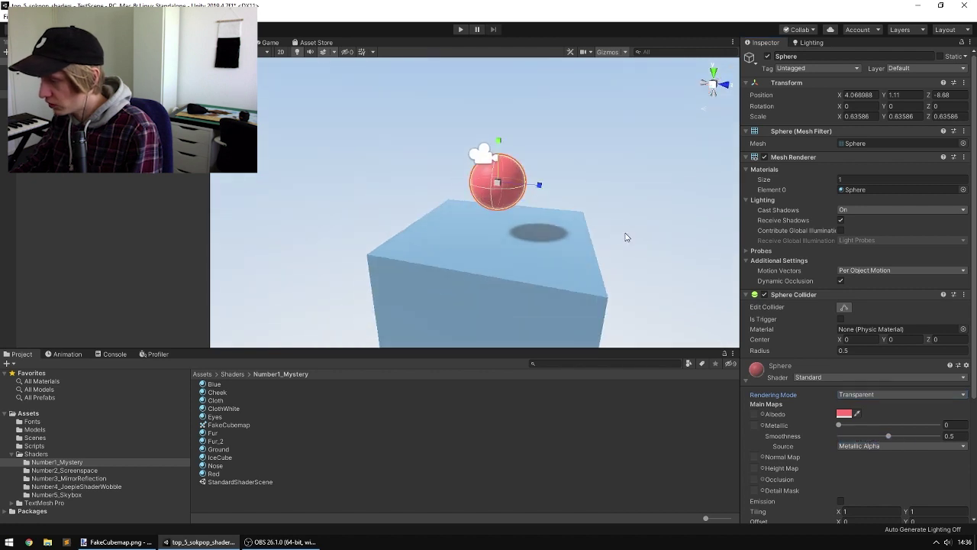
- Try lowering the alpha of the Sphere material's albedo to preview transparency, undoing each change
left_click(842, 414)
left_click_drag(208, 337, 171, 336)
left_click(664, 194)
left_click_drag(664, 193, 626, 212, "alt")
key("ctrl+z")
left_click(848, 413)
left_click_drag(207, 336, 513, 306)
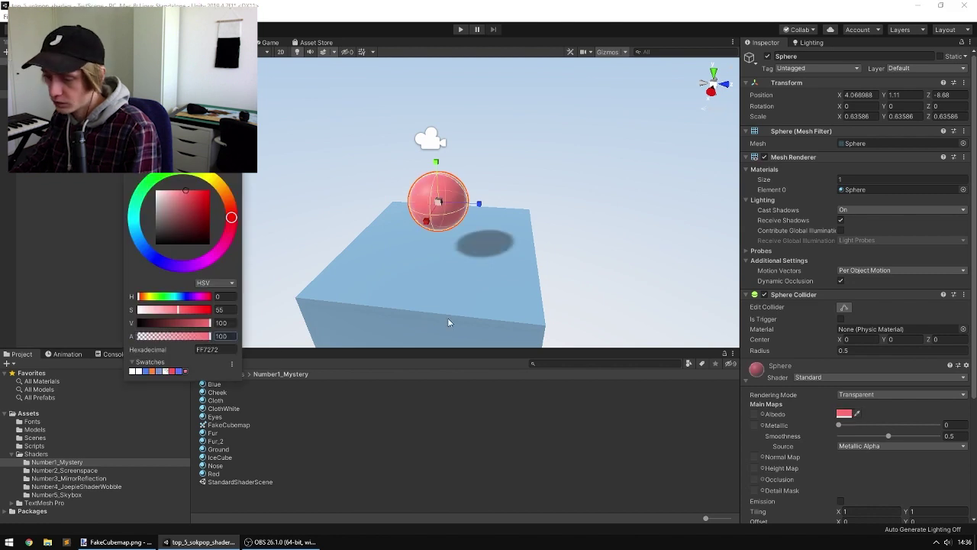
left_click(637, 184)
left_click(651, 216)
key("ctrl+z")
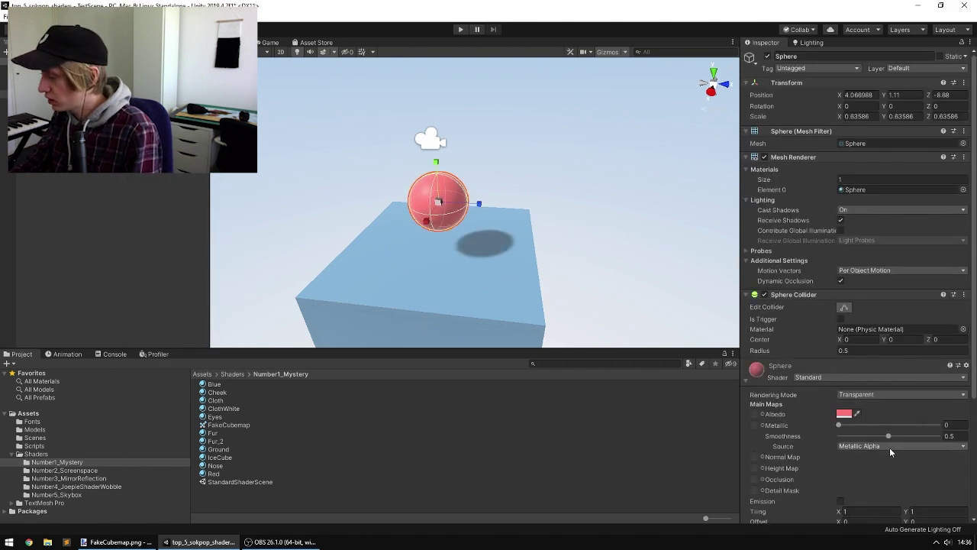
- Set the Sphere material's rendering mode to Opaque and its Metallic value to about 0.908
scroll(855, 277, "down", 3)
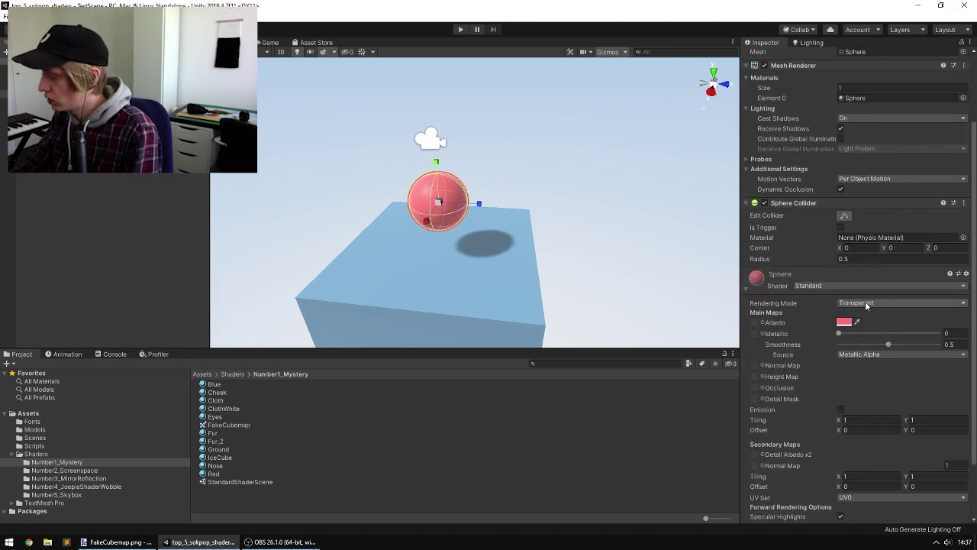
left_click(870, 303)
left_click(859, 313)
mouse_move(847, 334)
left_mouse_down()
mouse_move(929, 338)
mouse_move(912, 337)
left_mouse_up()
left_click(573, 226)
left_click_drag(573, 227, 629, 219, "alt")
- Duplicate the red sphere and move the copy beside the pillar, to about X 5.39, Z -7.86
left_click(592, 196)
middle_click_drag(697, 195, 664, 204)
key("w")
left_click_drag(500, 216, 577, 215)
left_click_drag(547, 234, 568, 281)
middle_click_drag(655, 241, 702, 180)
- Duplicate the Sphere material in the Assets folder and name the copy MetalSphere
left_click(64, 414)
left_click(224, 442)
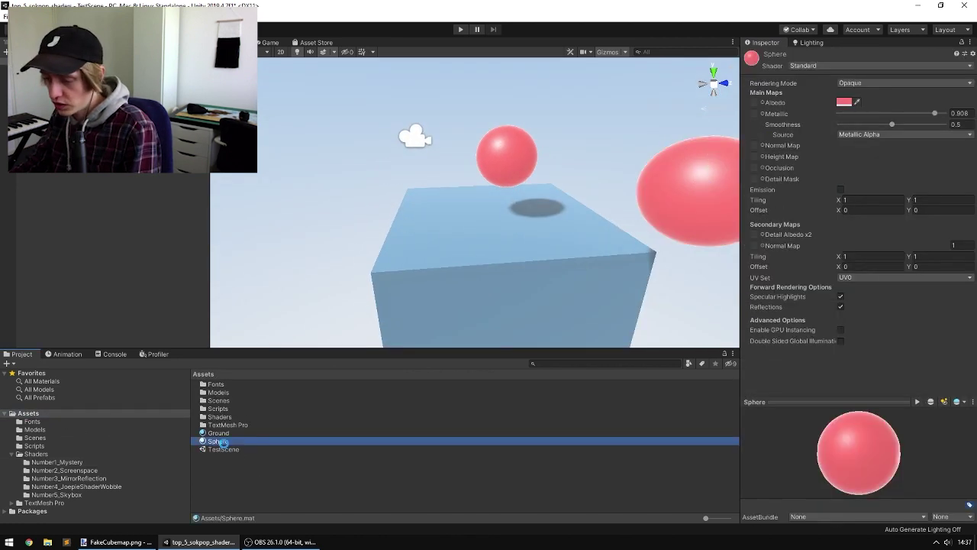
key("ctrl+d")
key("F2")
type("MetalSphere")
key("Return")
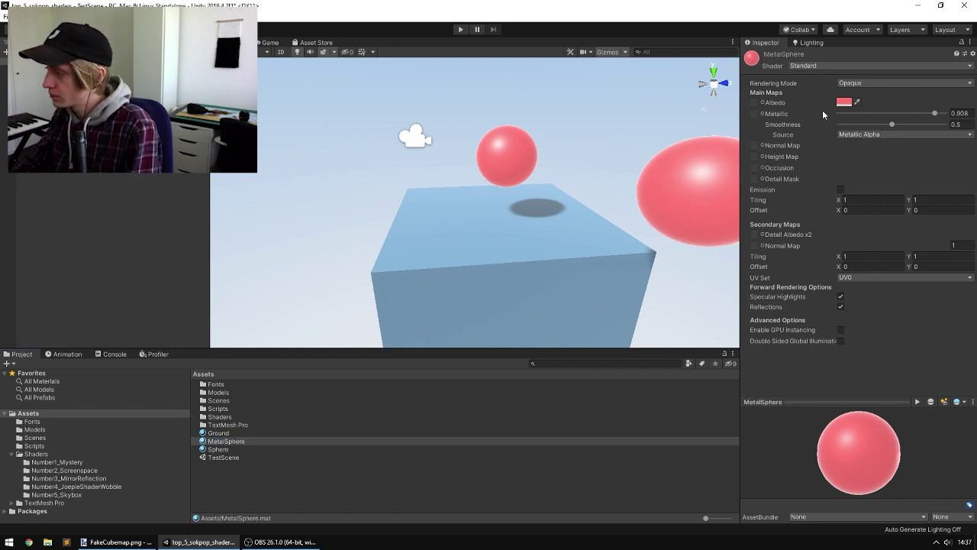
- Set the MetalSphere material's albedo to a dark bluish grey
left_click(843, 101)
mouse_move(163, 216)
left_mouse_down()
mouse_move(183, 214)
mouse_move(167, 219)
left_mouse_up()
left_click(158, 259)
mouse_move(158, 260)
left_mouse_down()
mouse_move(146, 249)
mouse_move(175, 207)
mouse_move(169, 230)
left_mouse_up()
- Apply MetalSphere to the sphere copy and set its Metallic to about 0.877 and Smoothness to about 0.814
left_click(525, 195)
right_click_drag(525, 194, 725, 226)
left_click(510, 133)
middle_click_drag(611, 180, 595, 201)
left_click(768, 362)
scroll(557, 305, "down", 2)
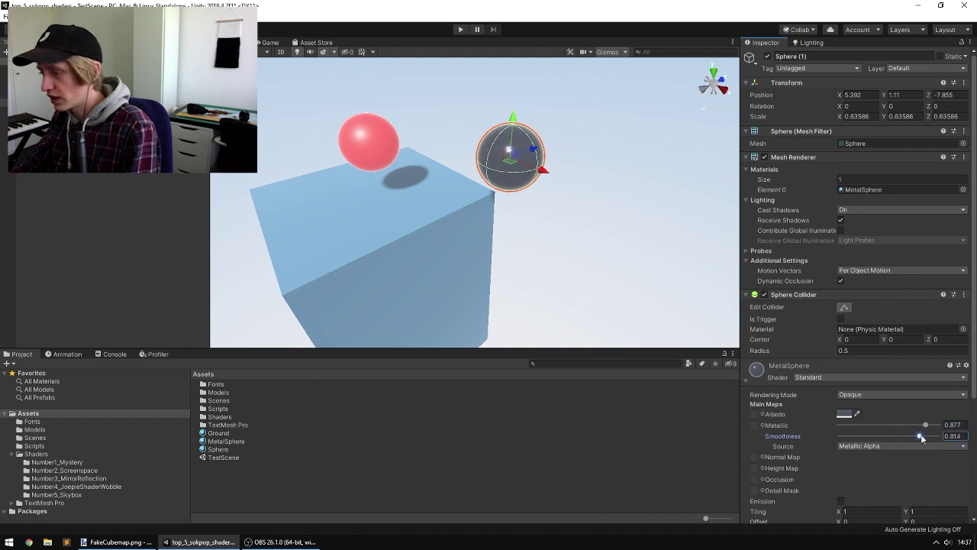
left_click(634, 265)
- Reposition the dark metal sphere so it floats near the red sphere, slightly above it
right_click_drag(661, 251, 430, 194)
key("s")
key("d")
left_click(812, 42)
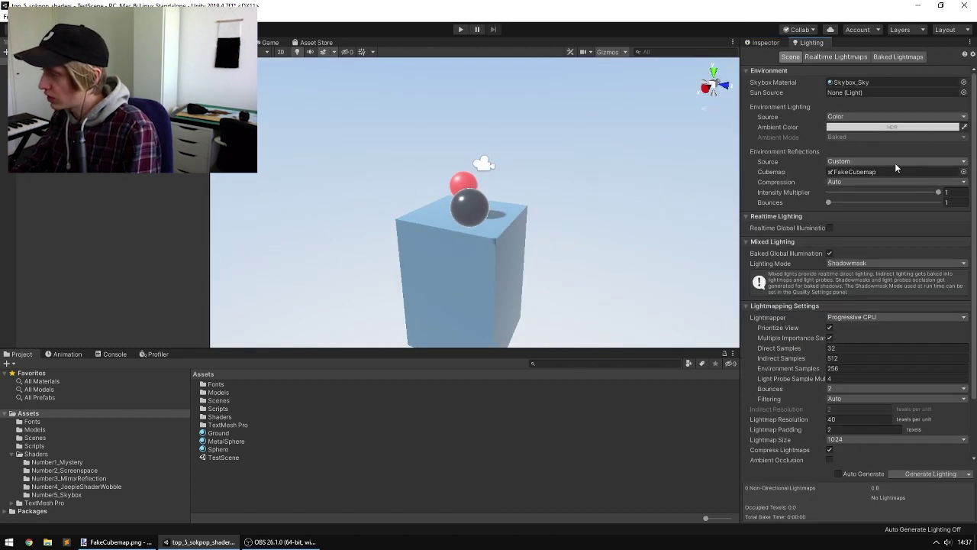
left_click_drag(664, 162, 435, 239, "alt")
left_click(497, 235)
middle_click_drag(603, 238, 451, 217)
left_click_drag(294, 212, 390, 213)
left_click_drag(458, 229, 543, 227, "alt")
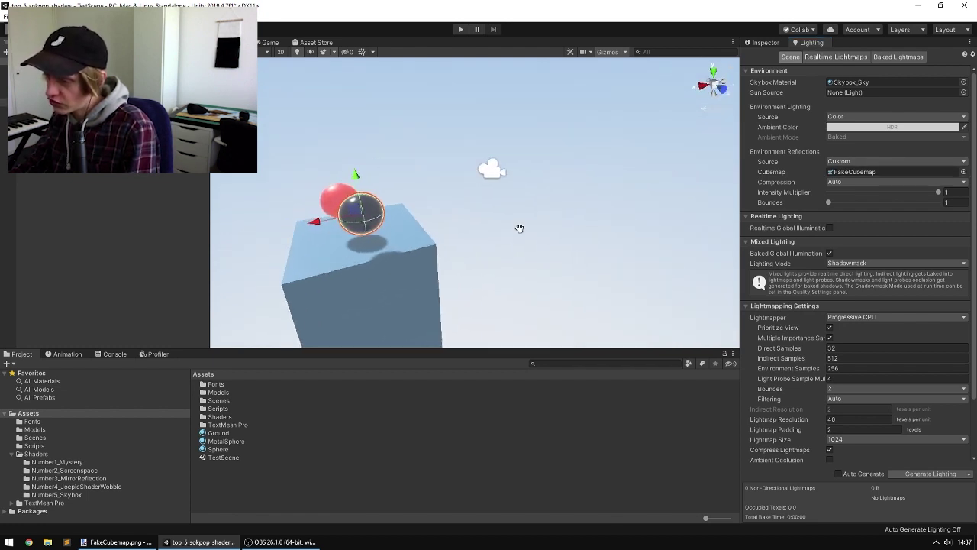
middle_click_drag(542, 226, 571, 216)
left_click_drag(542, 169, 563, 165)
right_click_drag(622, 169, 663, 158)
left_click(654, 153)
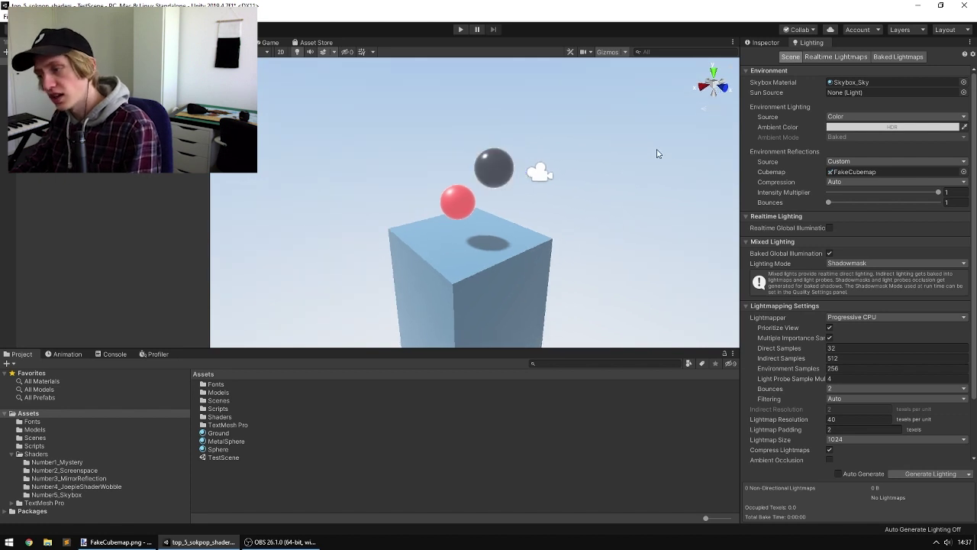
- Duplicate the dark metal sphere and move the copy away from the original above the pillar
left_click_drag(653, 153, 567, 215, "alt")
key("ctrl+d")
left_click_drag(524, 164, 523, 151)
left_click_drag(567, 201, 543, 196)
left_click(565, 169)
left_click_drag(566, 228, 549, 190, "alt")
- Try scaling one of the dark metal spheres and undo the change
left_click(484, 142)
left_click_drag(567, 147, 587, 205, "alt")
key("r")
left_click_drag(599, 286, 649, 259)
key("ctrl+z")
- Shift and raise the selected metal sphere so the two dark spheres float on either side of the red one
key("w")
middle_click_drag(671, 256, 628, 222)
left_click_drag(501, 224, 486, 221)
left_click_drag(466, 189, 465, 168)
left_click(584, 175)
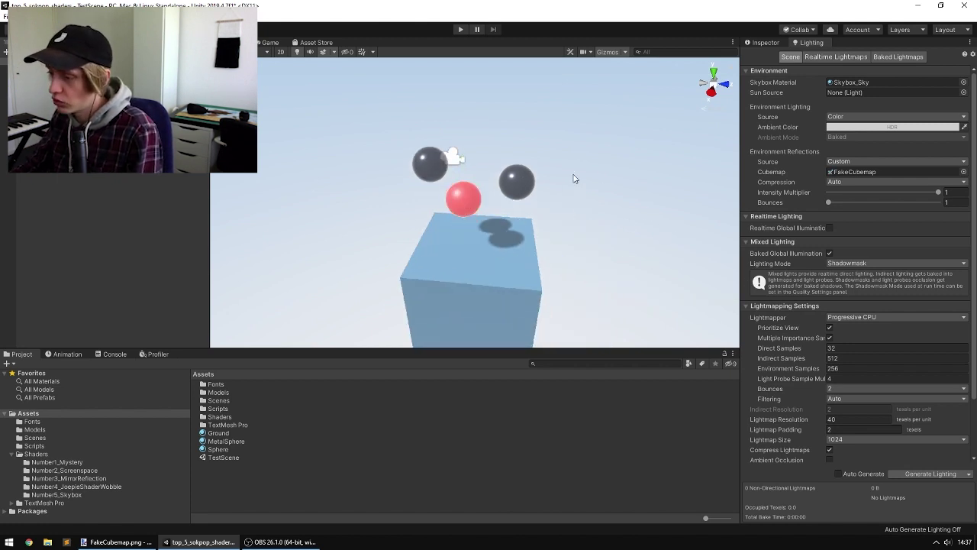
right_click_drag(525, 224, 543, 222)
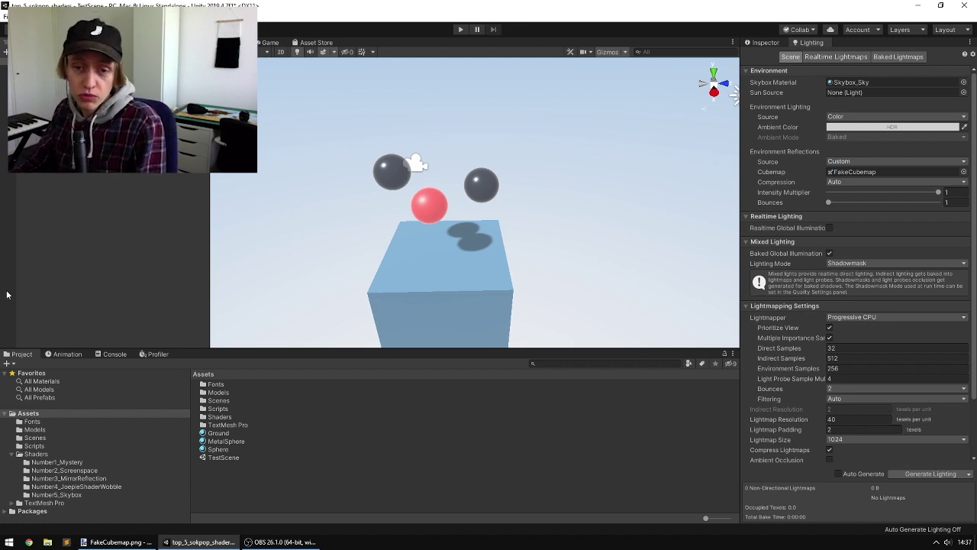
- Select the red sphere floating above the pillar
key("a")
right_click_drag(441, 222, 483, 191)
left_click(483, 191)
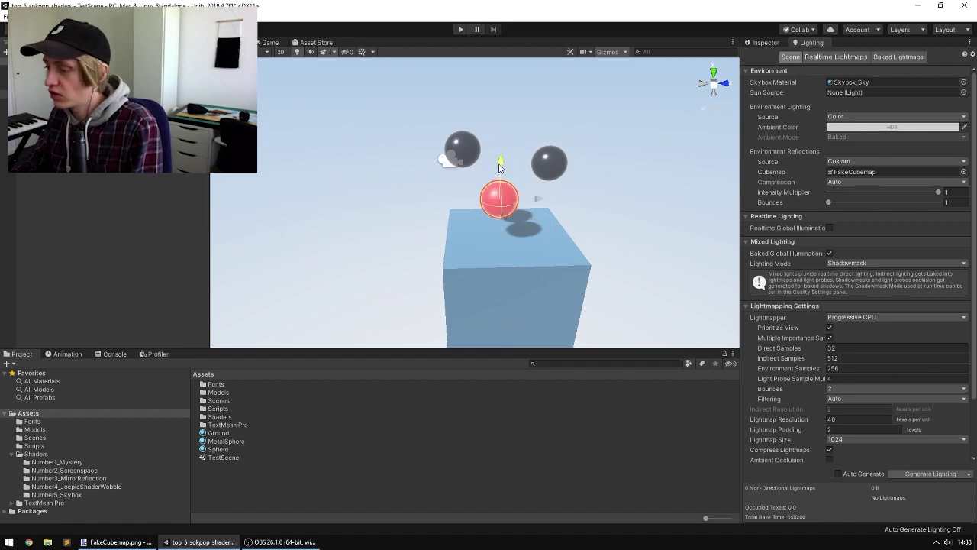